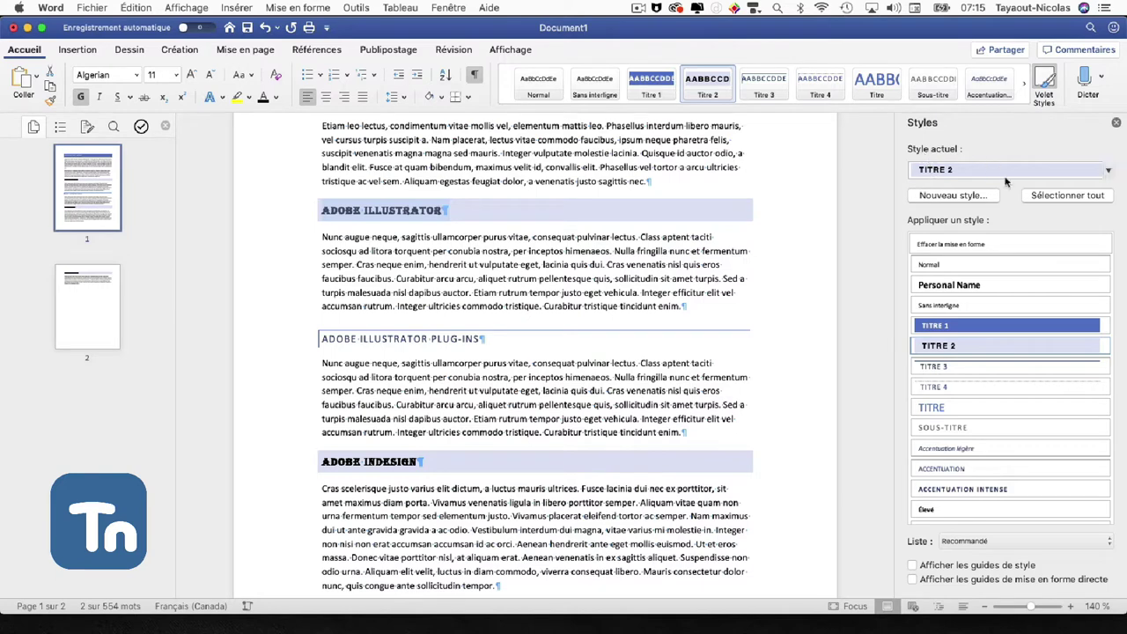
Step: Try Normal, Titre 2 and Personal Name on the heading and body, leaving the heading as Titre 2
{"action": "left_click", "coordinate": [936, 264]}
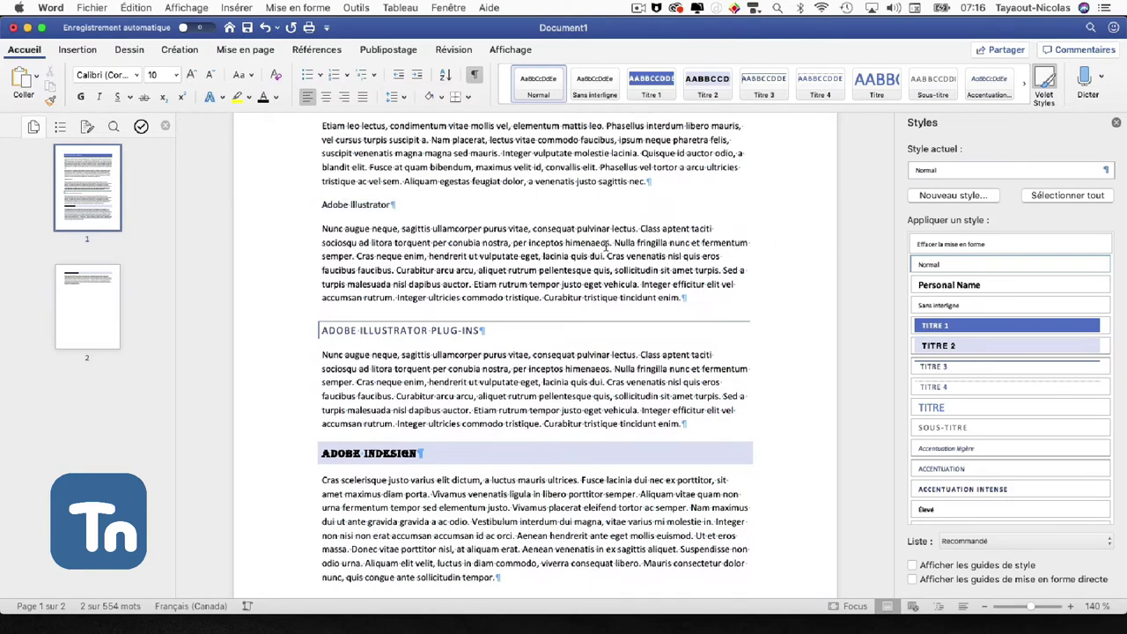
{"action": "mouse_move", "coordinate": [610, 243]}
{"action": "left_mouse_down"}
{"action": "mouse_move", "coordinate": [448, 243]}
{"action": "mouse_move", "coordinate": [319, 213]}
{"action": "left_mouse_up"}
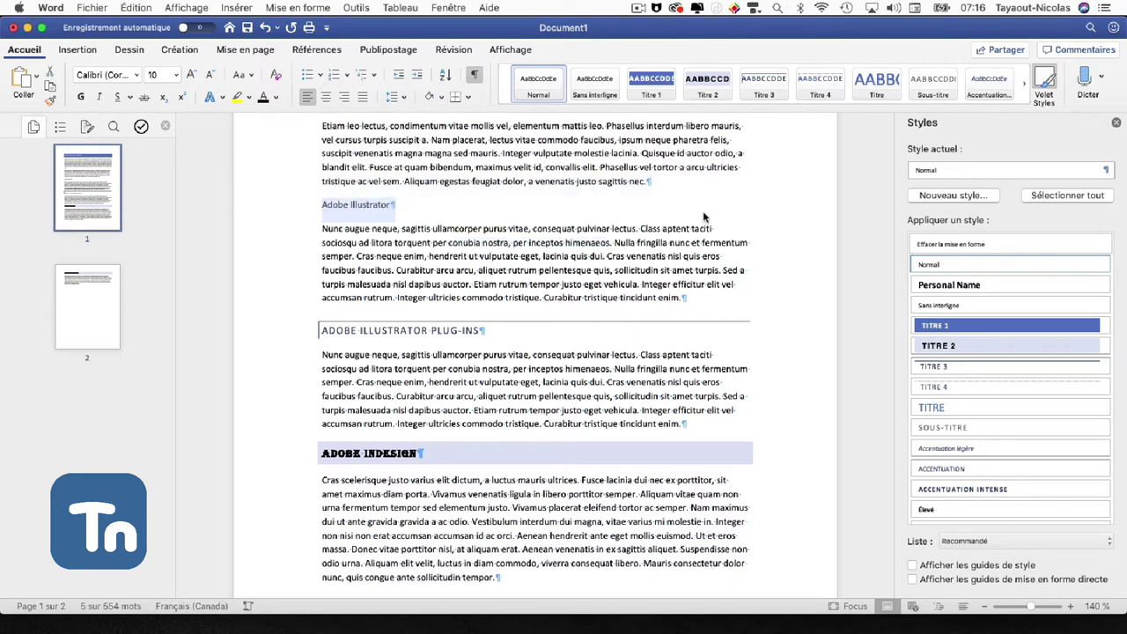
{"action": "left_click", "coordinate": [956, 346]}
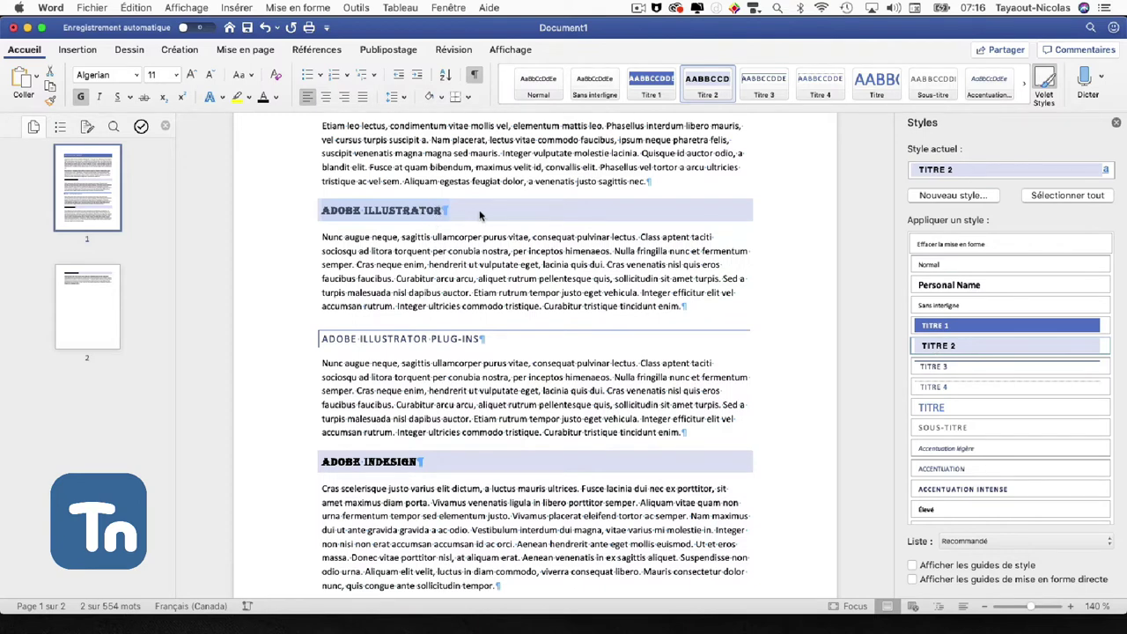
{"action": "left_click", "coordinate": [526, 264]}
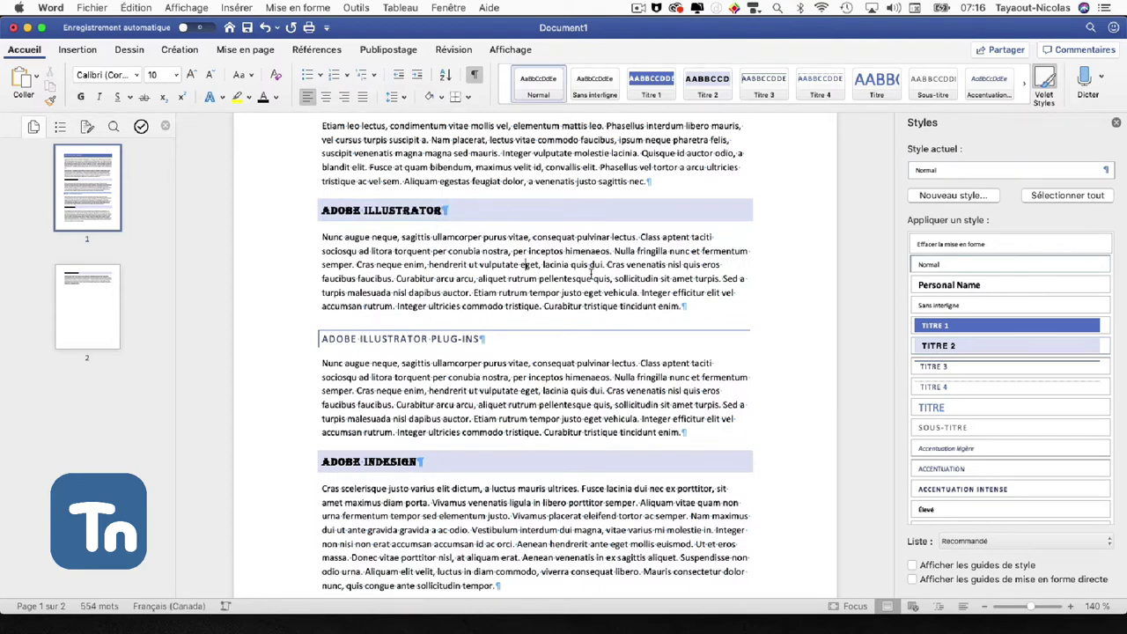
{"action": "left_click", "coordinate": [942, 348]}
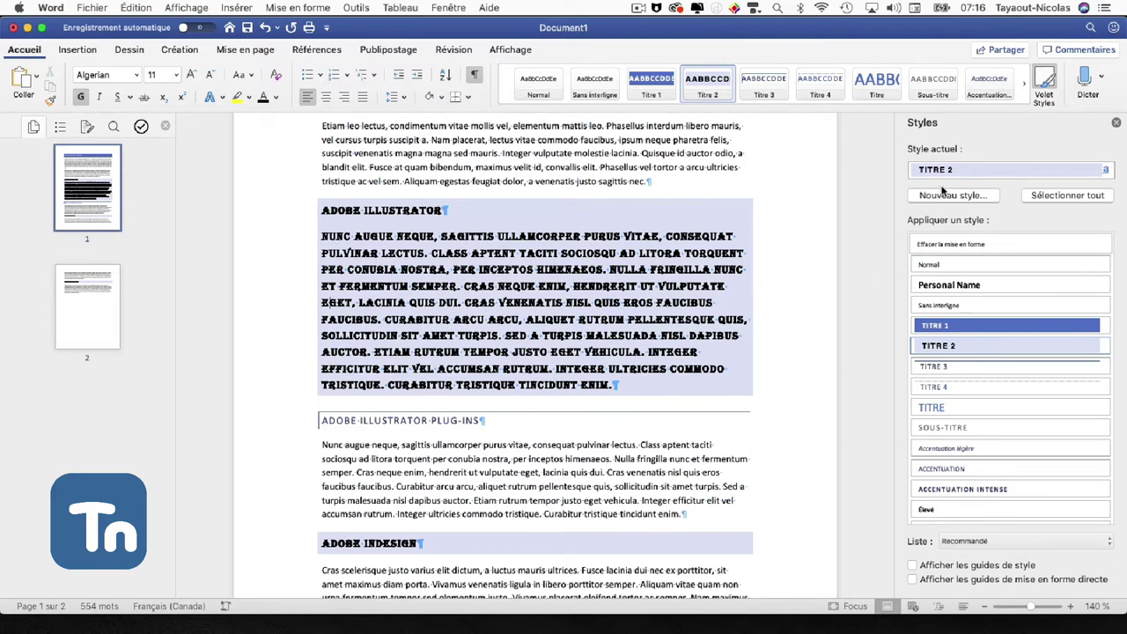
{"action": "left_click", "coordinate": [934, 264]}
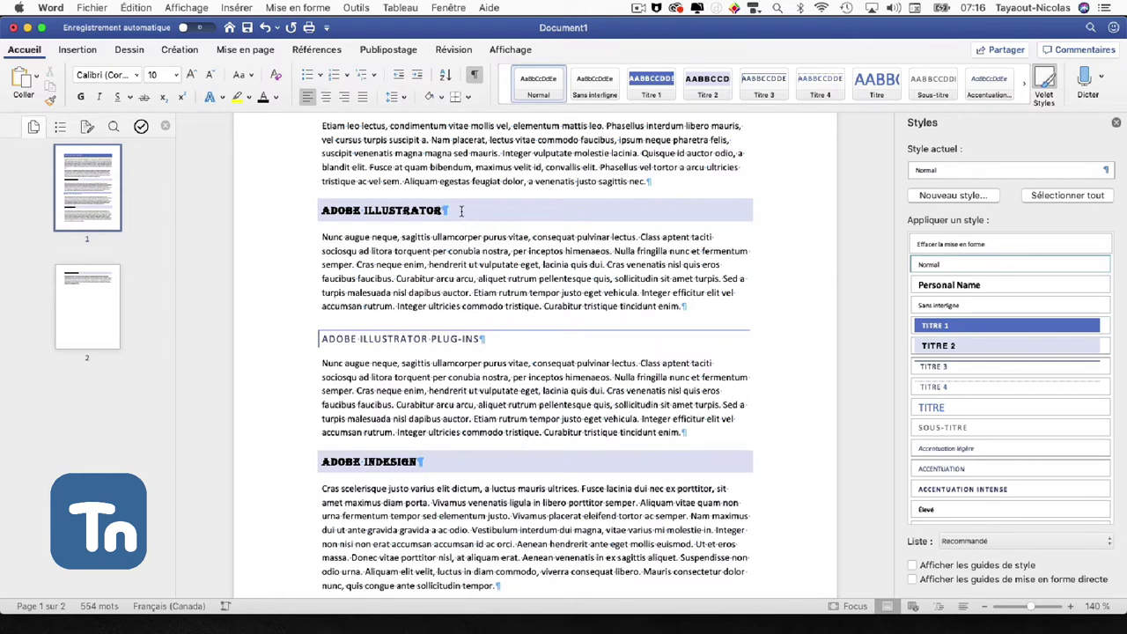
{"action": "left_click", "coordinate": [460, 211]}
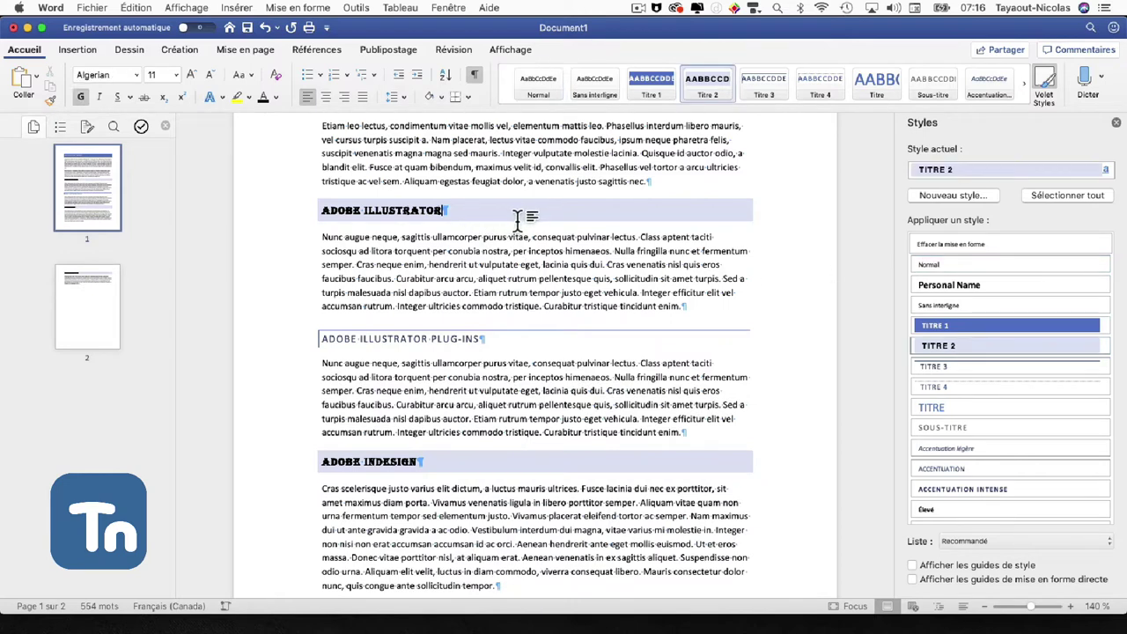
{"action": "left_click", "coordinate": [967, 285]}
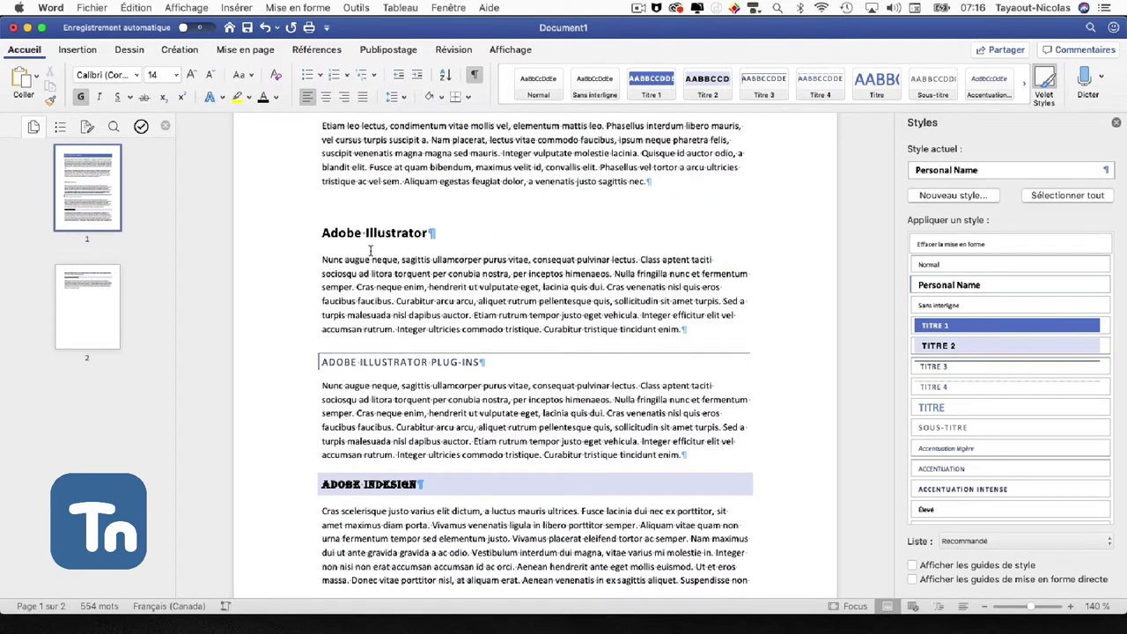
{"action": "left_click", "coordinate": [925, 347]}
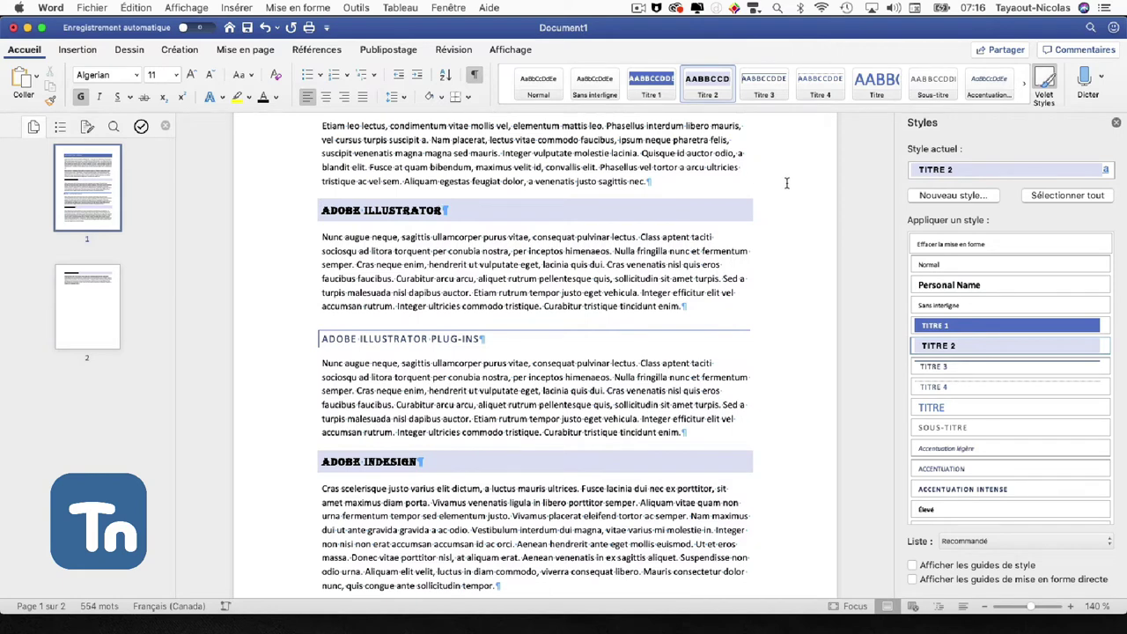
Step: Start a new style from the heading's formatting and name it h3_titre3_ntm
{"action": "left_click", "coordinate": [947, 196]}
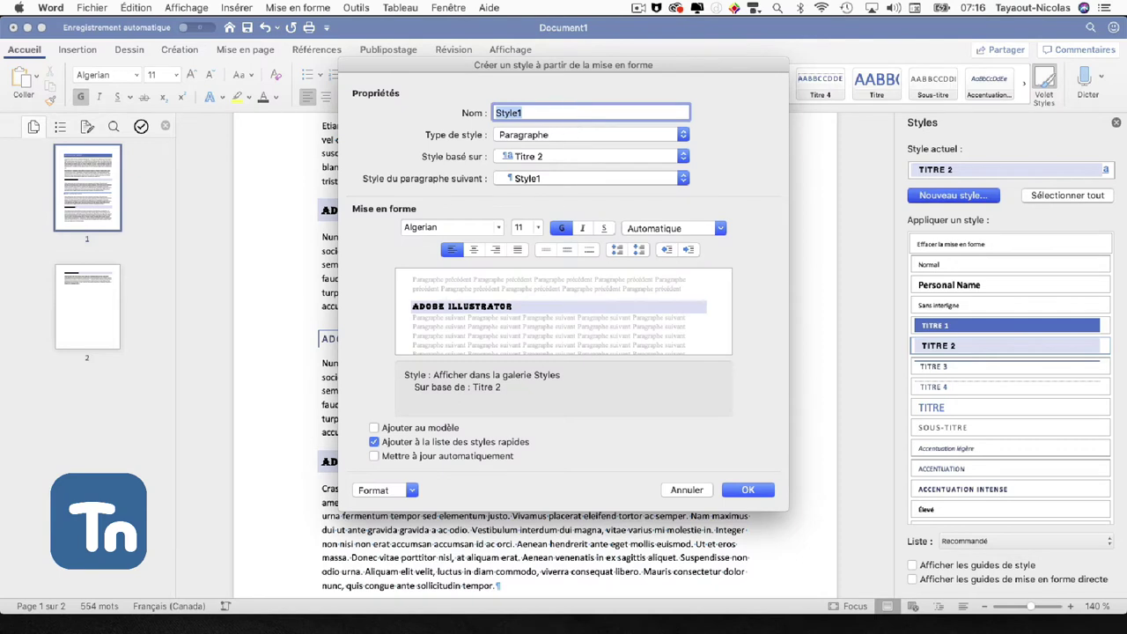
{"action": "type", "text": "Tit"}
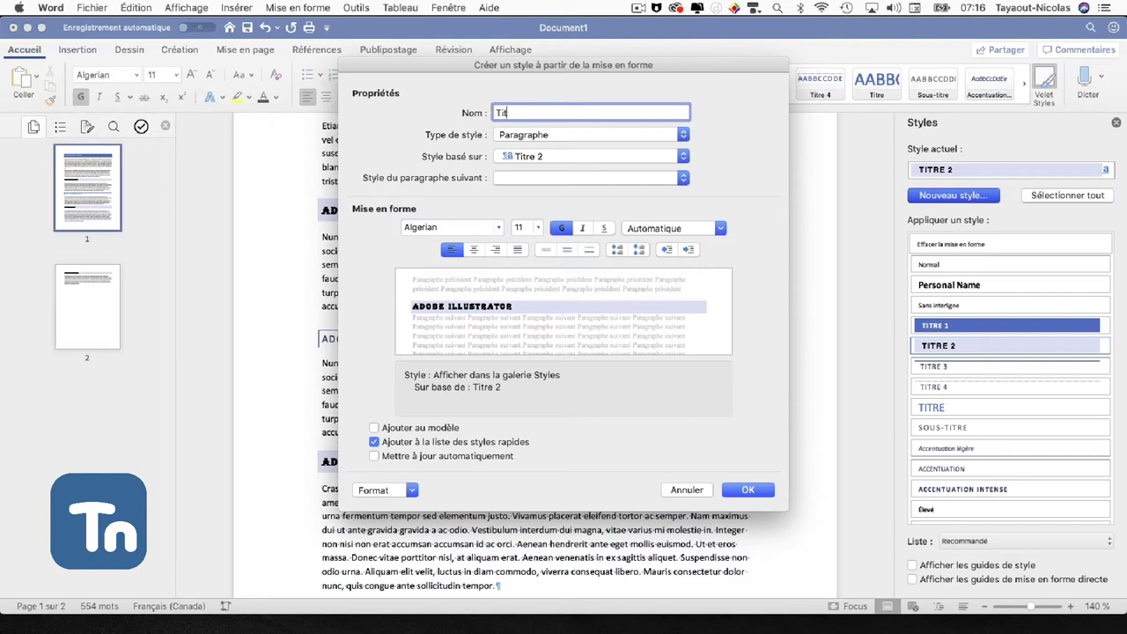
{"action": "key", "text": "BackSpace"}
{"action": "key", "text": "BackSpace"}
{"action": "key", "text": "BackSpace"}
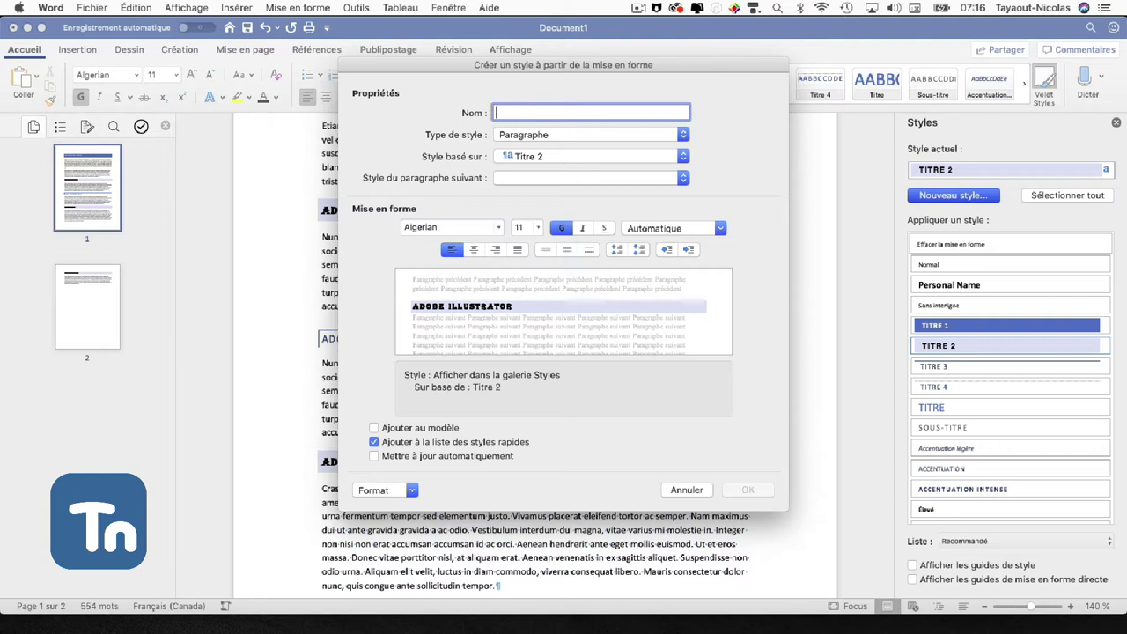
{"action": "type", "text": "h3"}
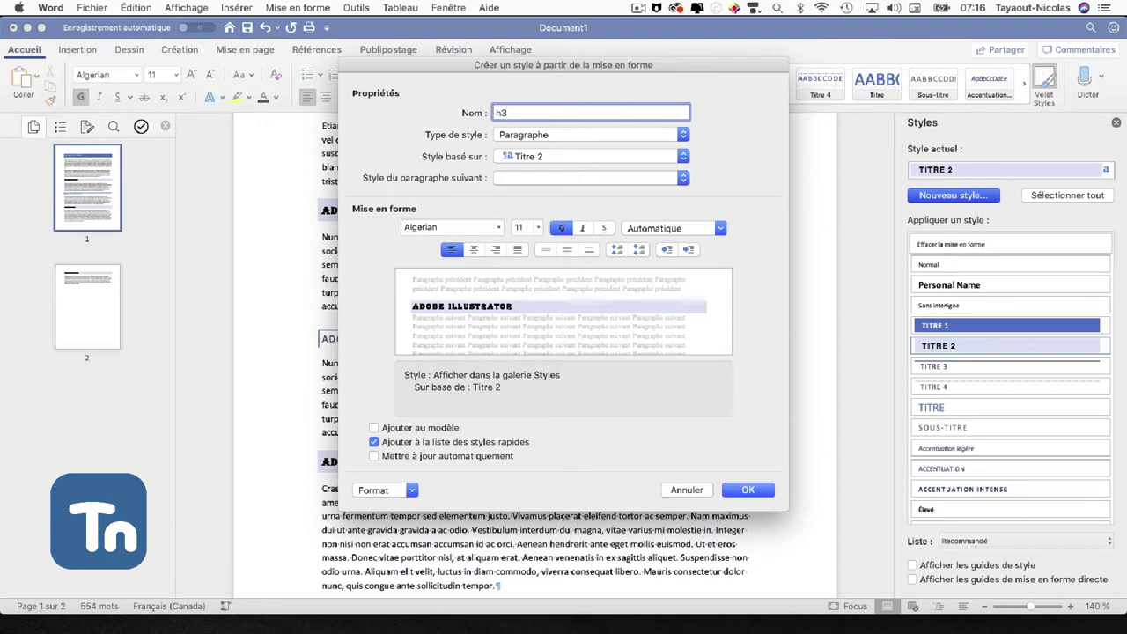
{"action": "type", "text": "_titr"}
{"action": "type", "text": "e3_"}
{"action": "type", "text": "ntm"}
Step: Keep the style type as Paragraphe and make Normal the following paragraph's style
{"action": "left_click", "coordinate": [546, 137]}
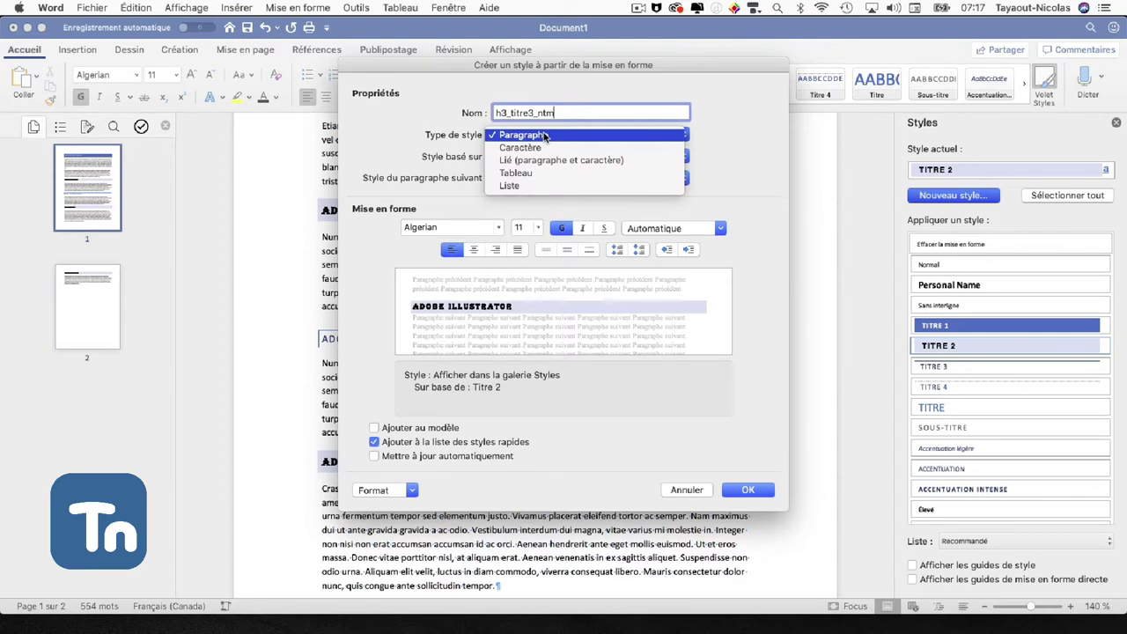
{"action": "left_click", "coordinate": [546, 136]}
{"action": "left_click", "coordinate": [537, 133]}
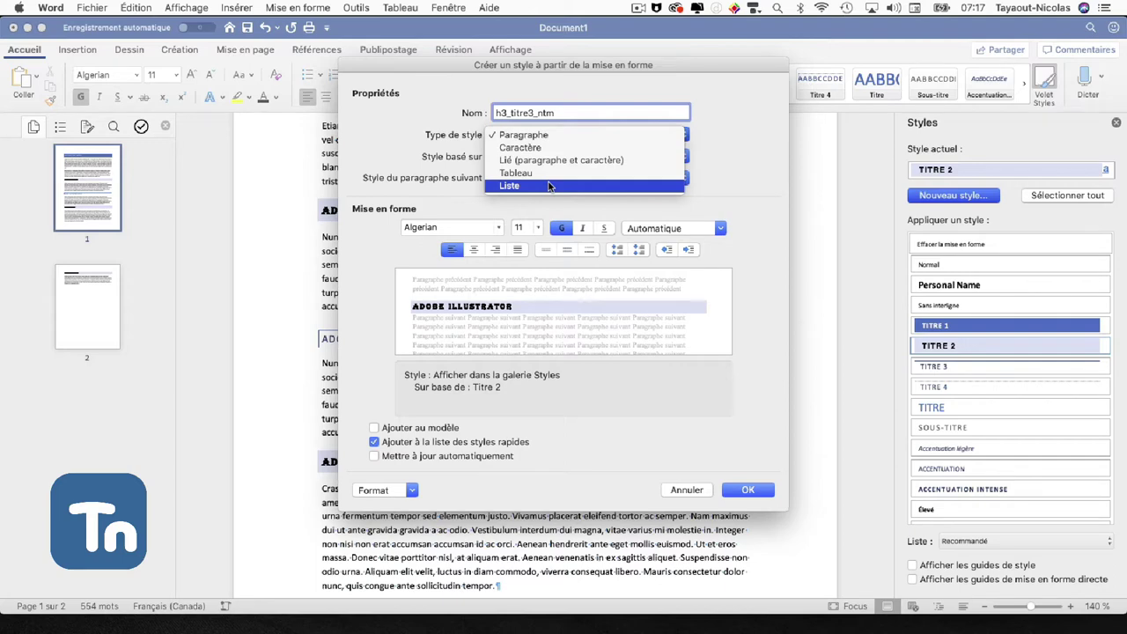
{"action": "left_click", "coordinate": [412, 144]}
{"action": "left_click", "coordinate": [535, 139]}
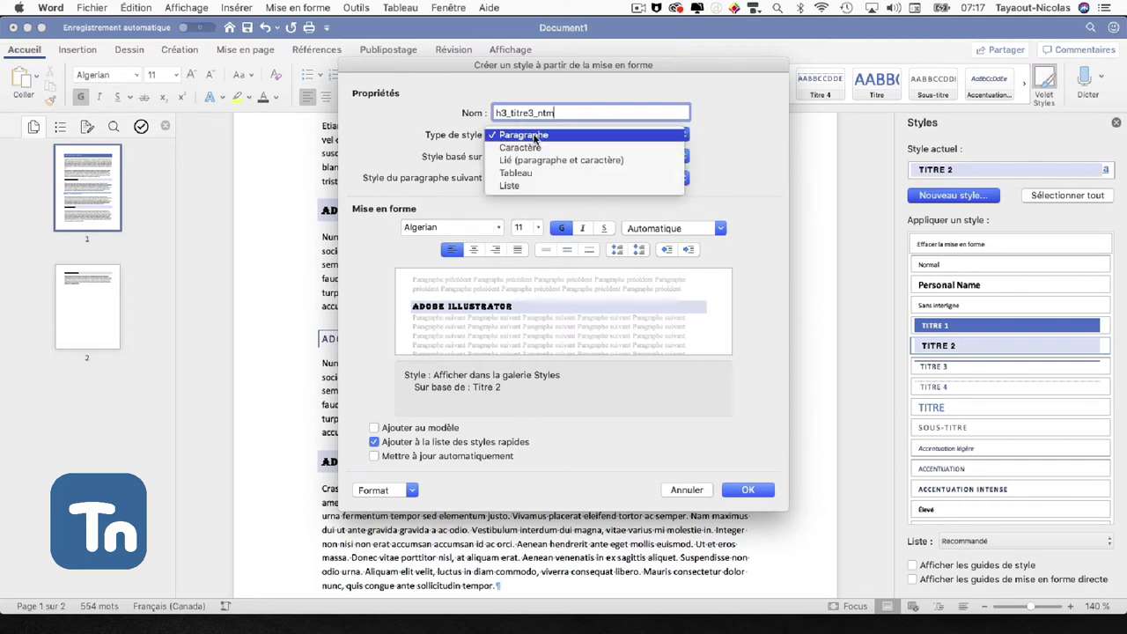
{"action": "left_click", "coordinate": [535, 136]}
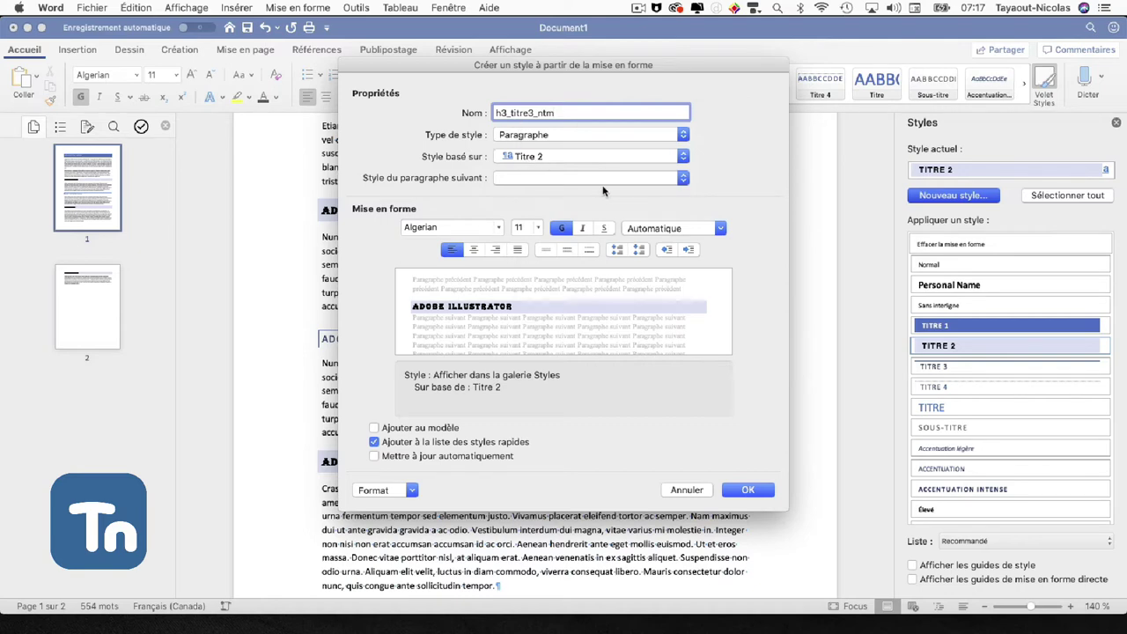
{"action": "left_click", "coordinate": [518, 180]}
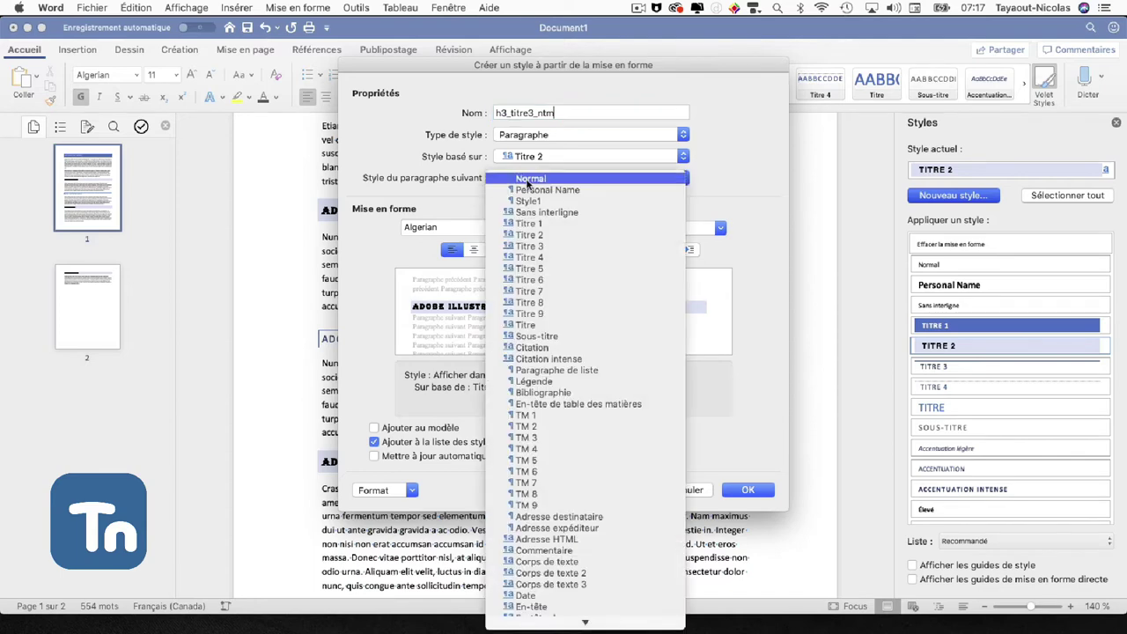
{"action": "left_click", "coordinate": [530, 179]}
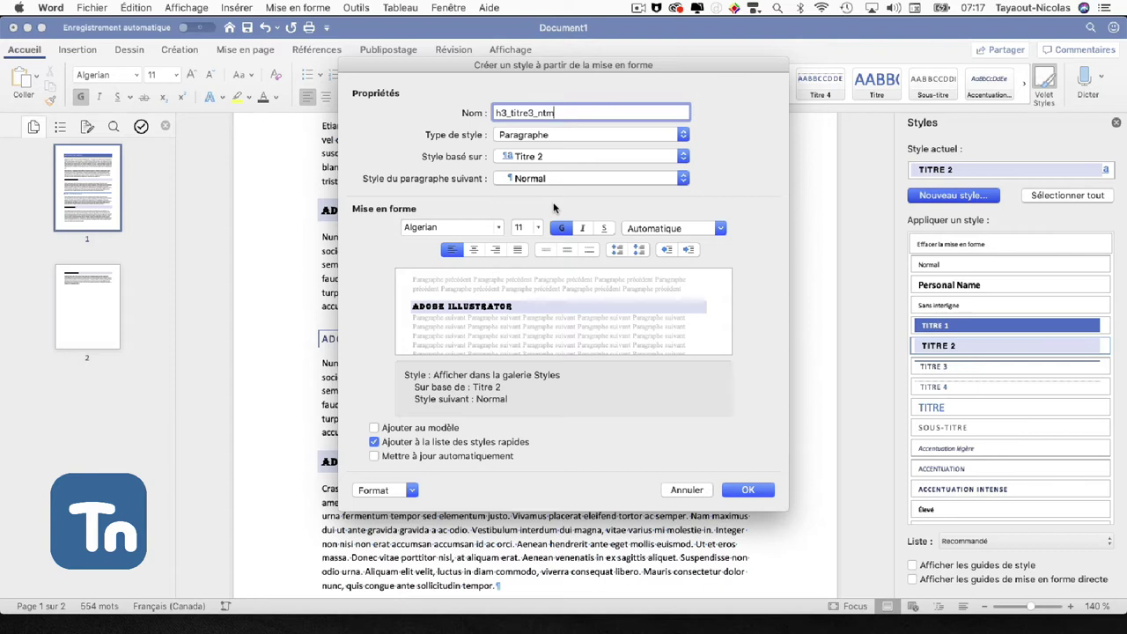
Step: Set the style's font to Calibri (Corps) 12 pt, bold off, Accentuation 1 dark blue
{"action": "left_click", "coordinate": [497, 229]}
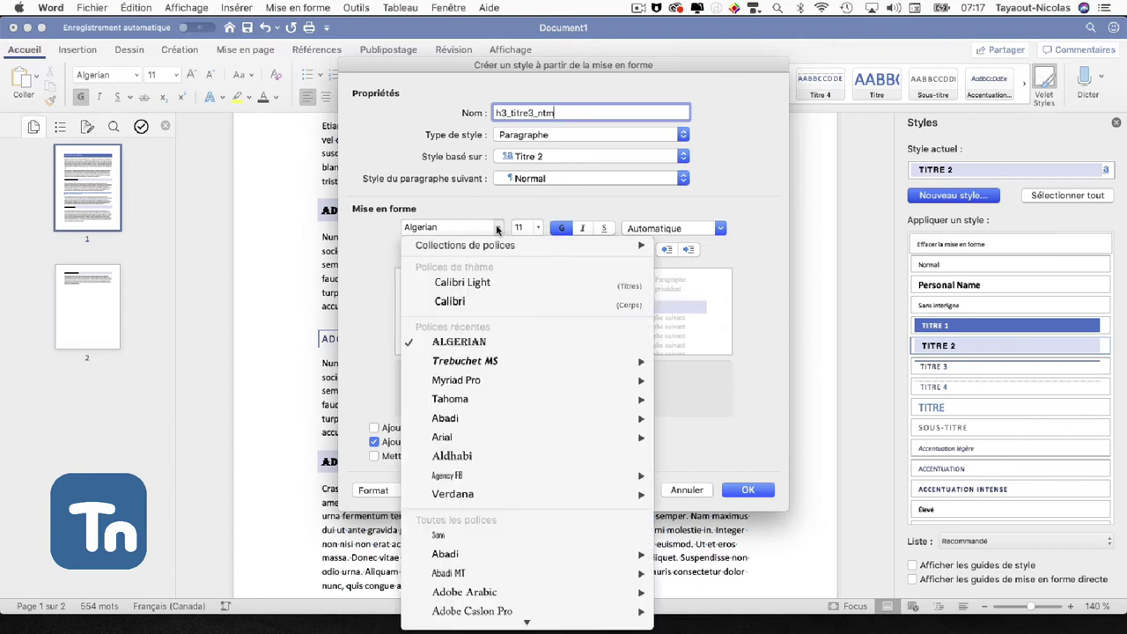
{"action": "left_click", "coordinate": [539, 228]}
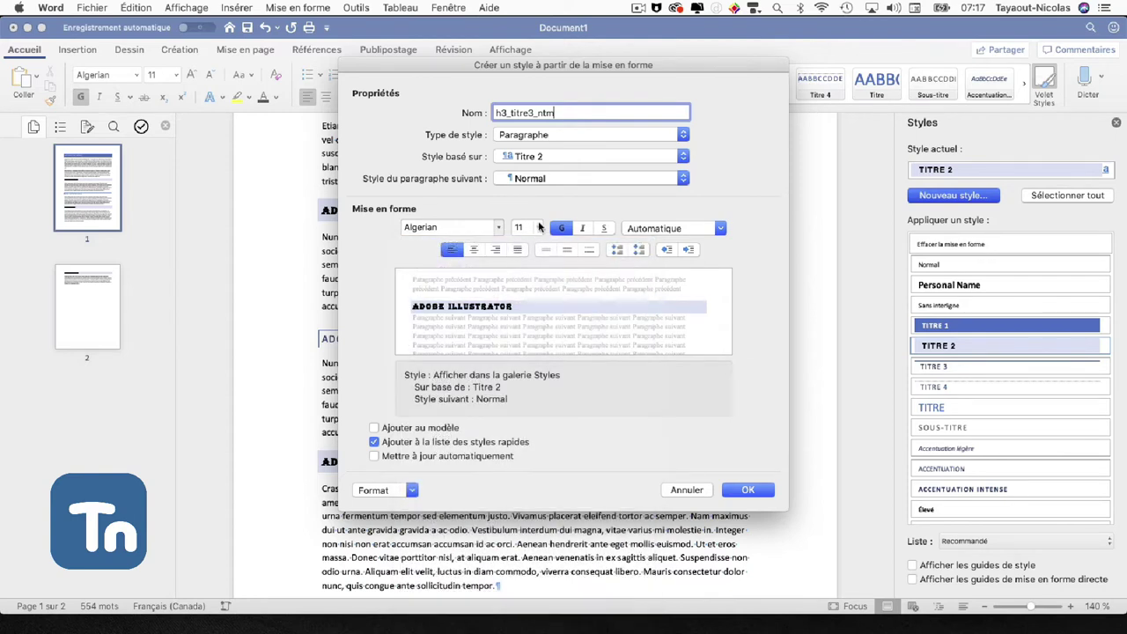
{"action": "left_click", "coordinate": [539, 227]}
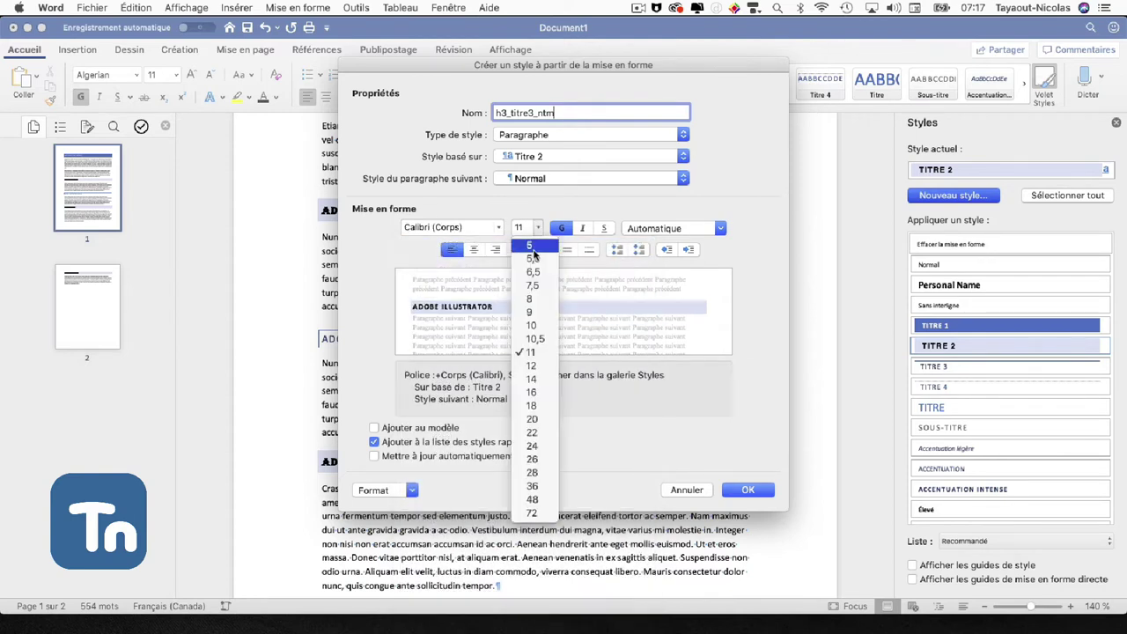
{"action": "left_click", "coordinate": [536, 366]}
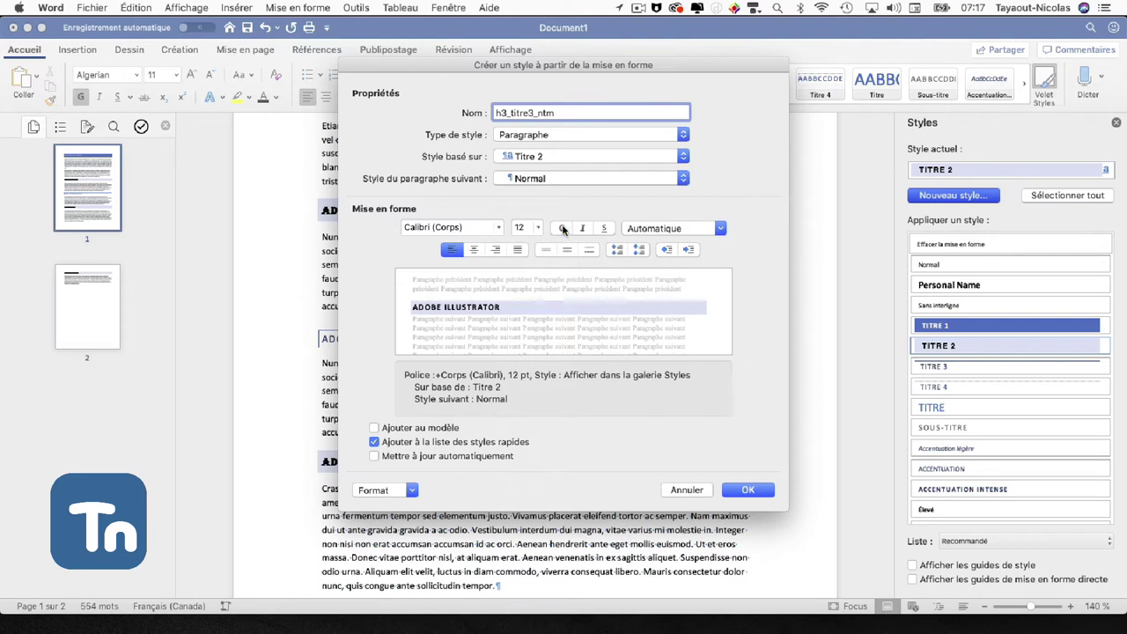
{"action": "left_click", "coordinate": [563, 229]}
{"action": "left_click", "coordinate": [665, 230]}
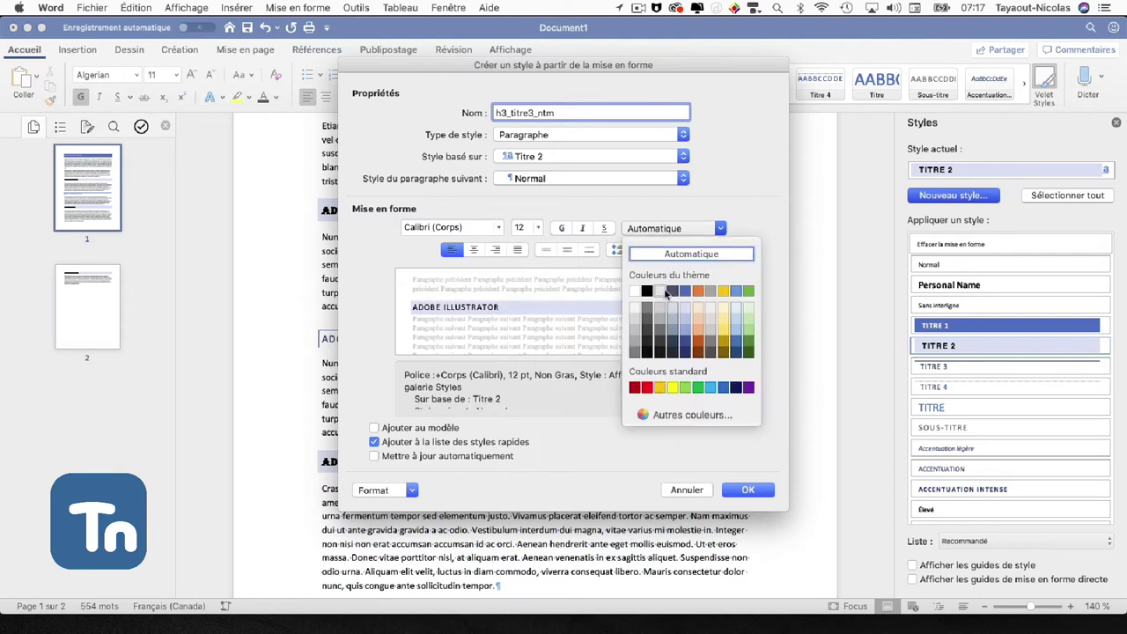
{"action": "left_click", "coordinate": [684, 343]}
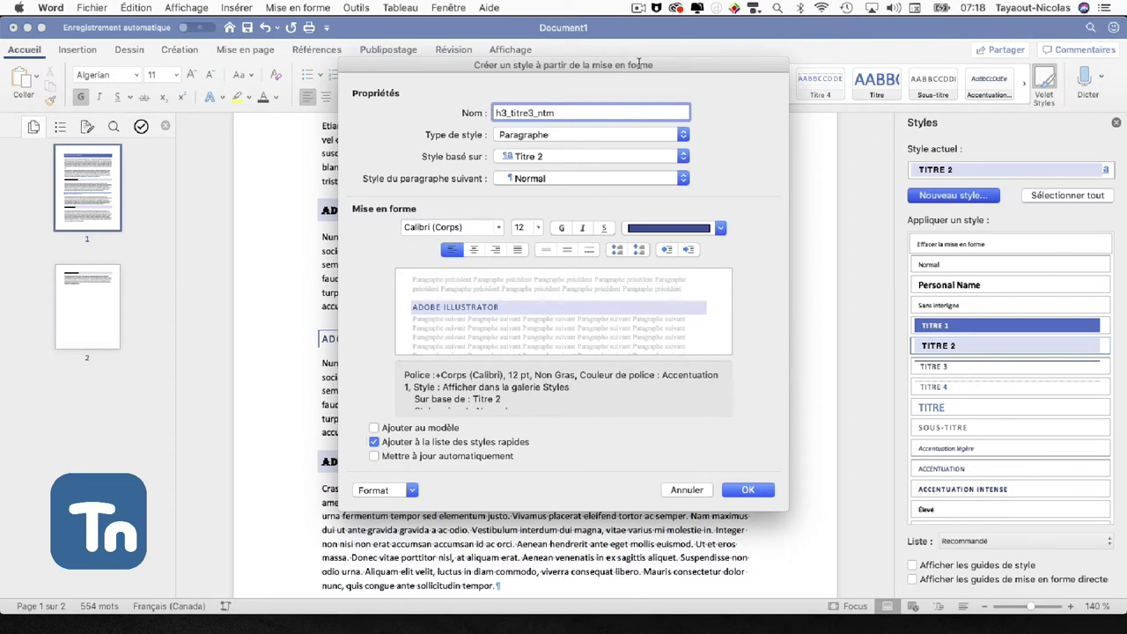
Step: Check Ajouter au modèle and Mettre à jour automatiquement for the new style
{"action": "left_click_drag", "start_coordinate": [639, 65], "coordinate": [621, 147]}
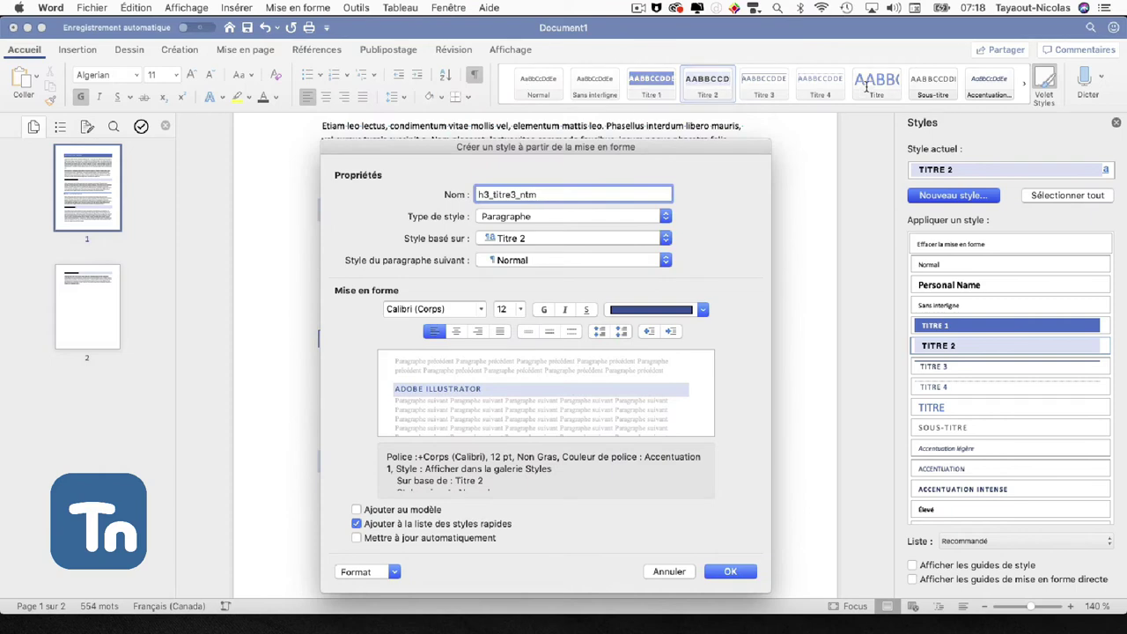
{"action": "left_click", "coordinate": [356, 510]}
{"action": "left_click", "coordinate": [357, 537]}
{"action": "left_click_drag", "start_coordinate": [396, 147], "coordinate": [396, 58]}
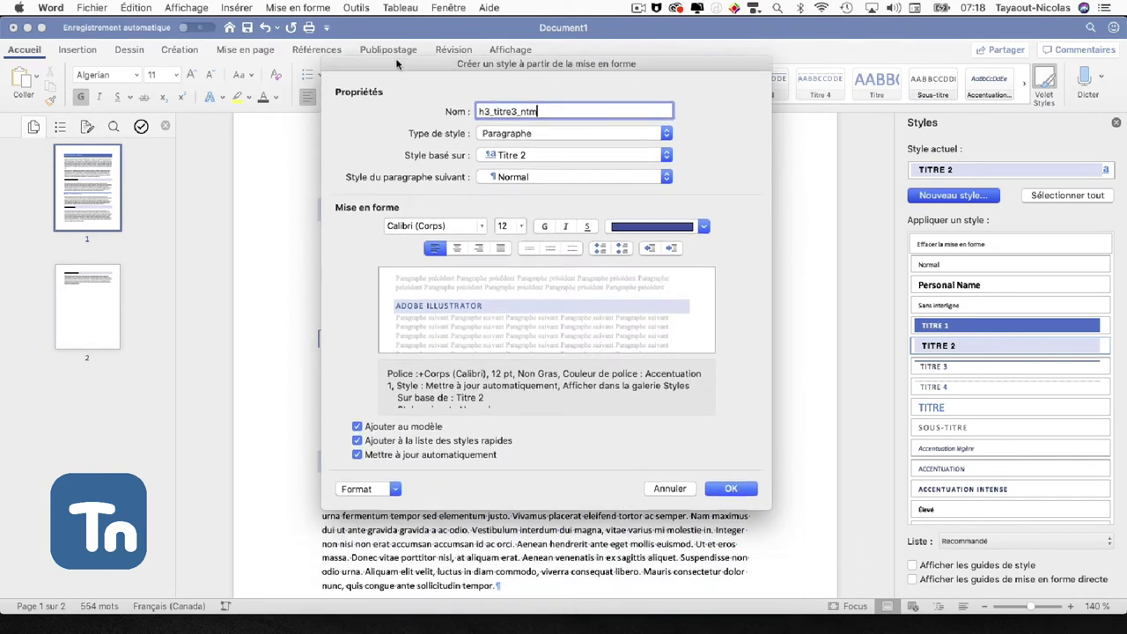
{"action": "left_click", "coordinate": [392, 481]}
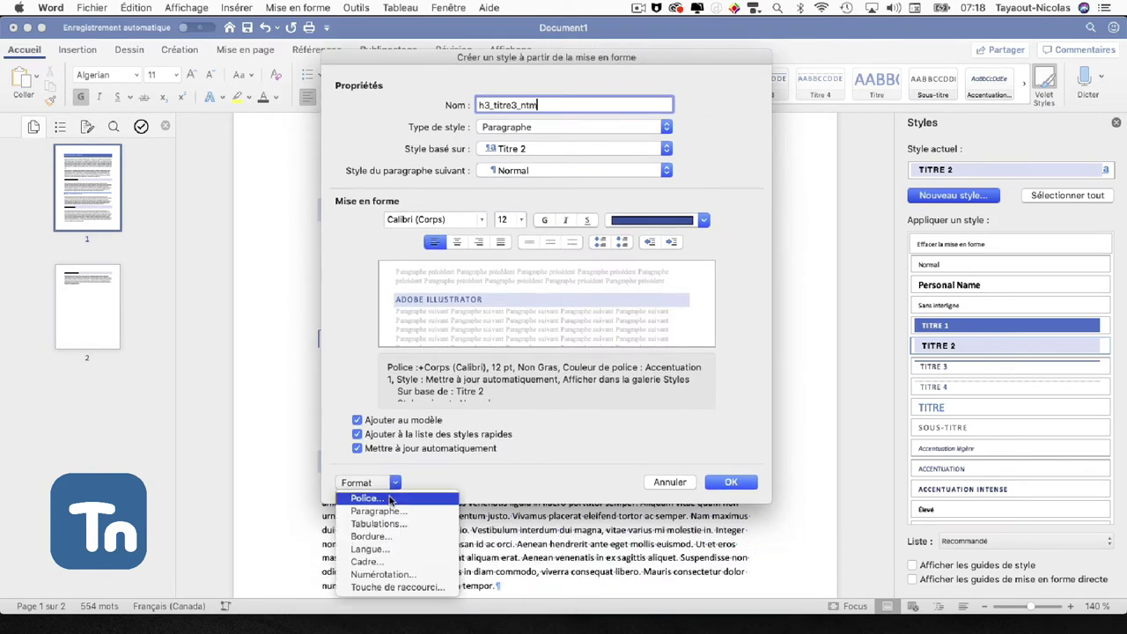
{"action": "left_click", "coordinate": [405, 328]}
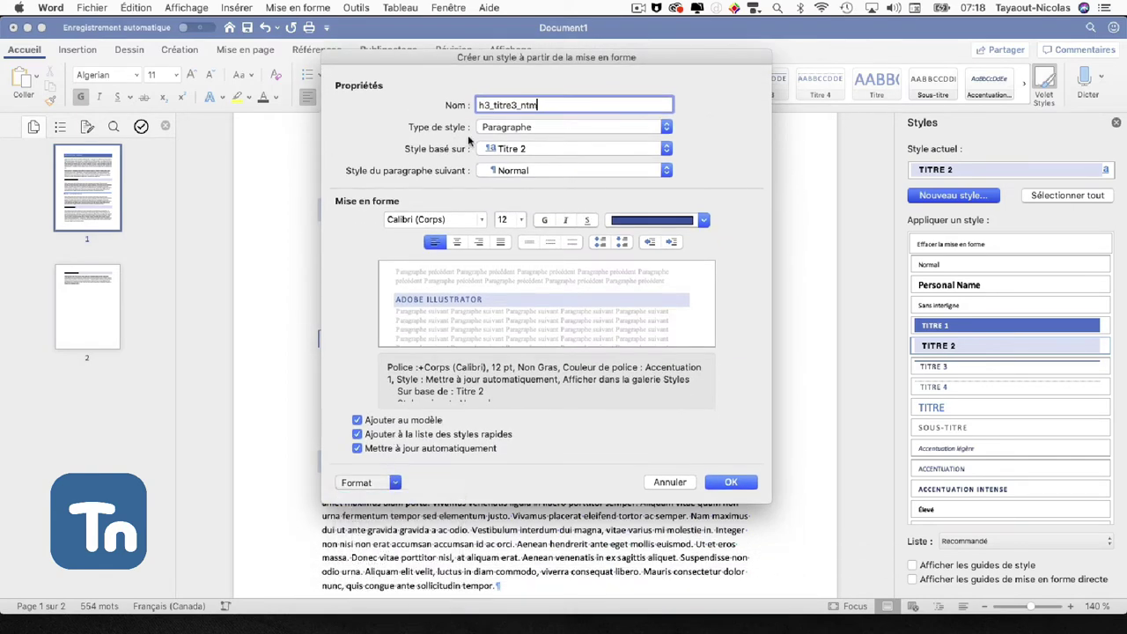
Step: View the style's Police settings and Paramètres avancés, then cancel without changes
{"action": "left_click", "coordinate": [383, 484]}
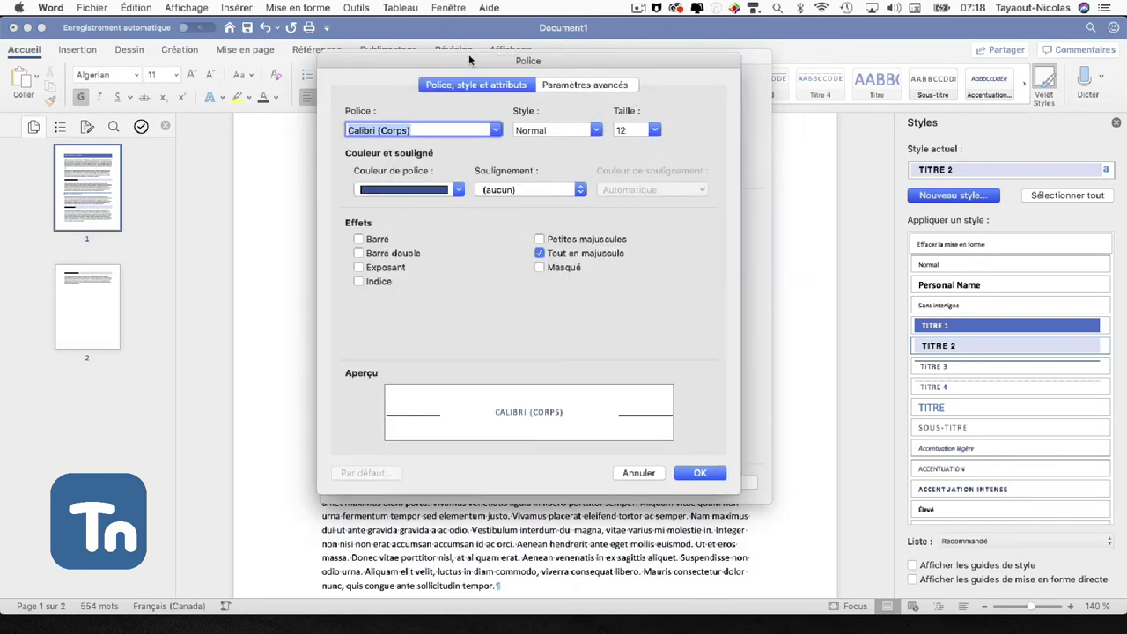
{"action": "mouse_move", "coordinate": [471, 59]}
{"action": "left_mouse_down"}
{"action": "mouse_move", "coordinate": [505, 100]}
{"action": "mouse_move", "coordinate": [498, 91]}
{"action": "left_mouse_up"}
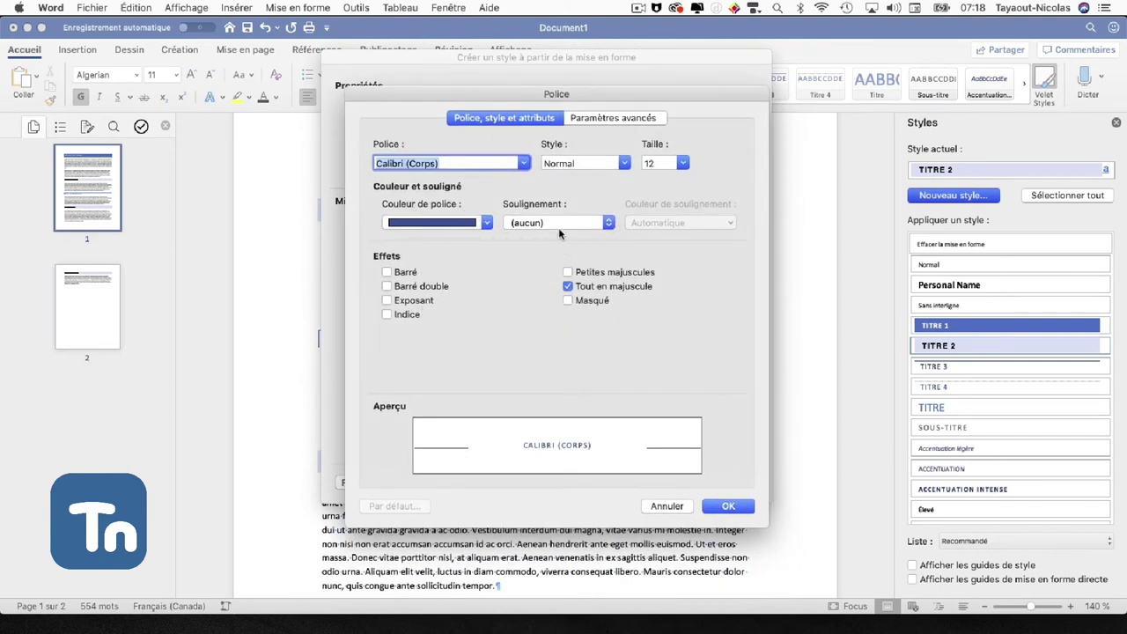
{"action": "left_click", "coordinate": [615, 120]}
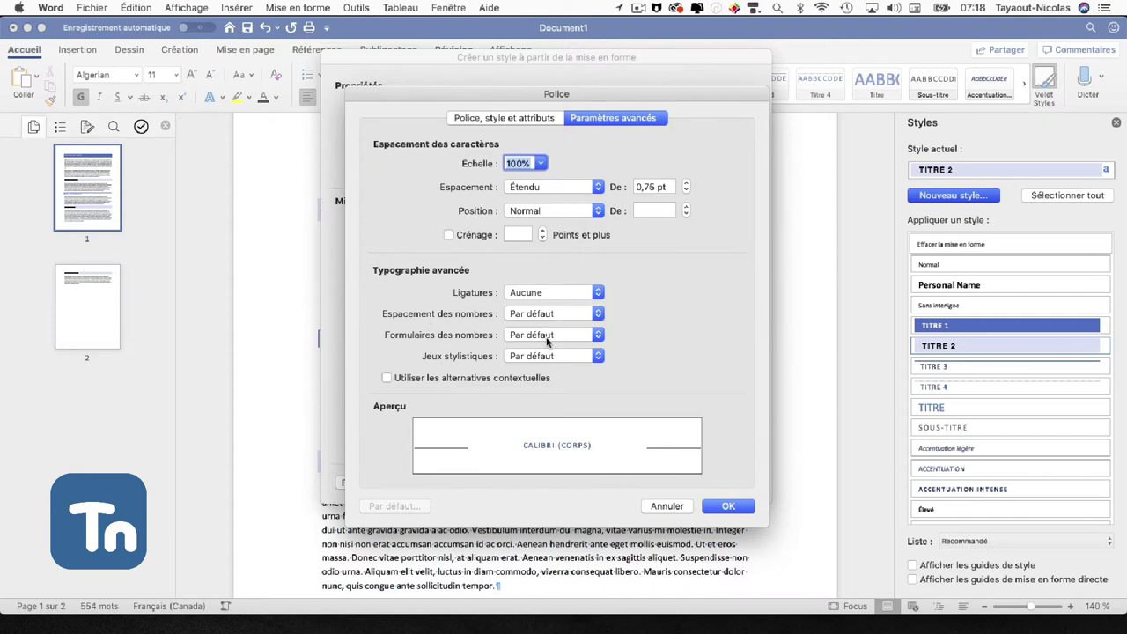
{"action": "left_click", "coordinate": [670, 506]}
{"action": "left_click", "coordinate": [379, 483]}
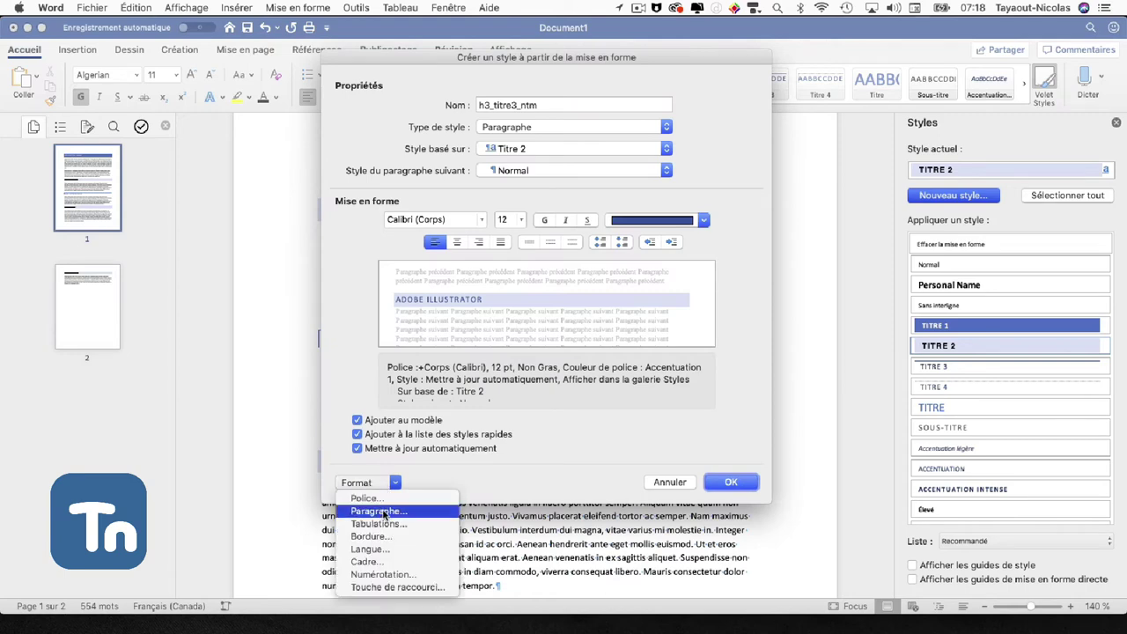
Step: In Paragraphe, set Avant and Après to 6 pt, alignment À gauche, left indent 0,5"
{"action": "left_click", "coordinate": [394, 509]}
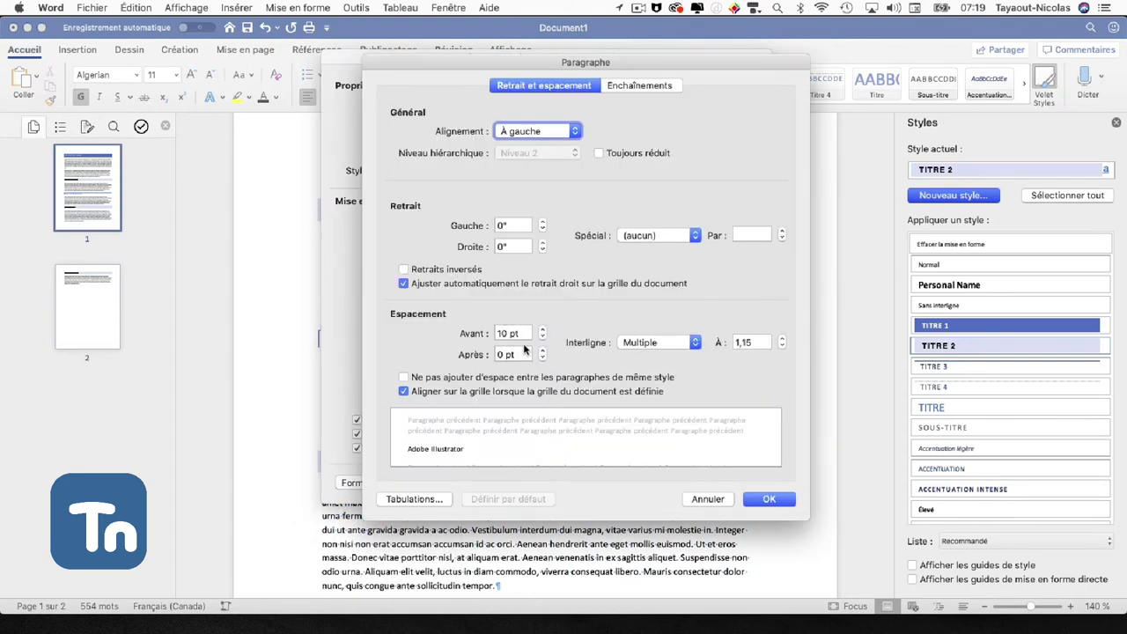
{"action": "left_click", "coordinate": [542, 337]}
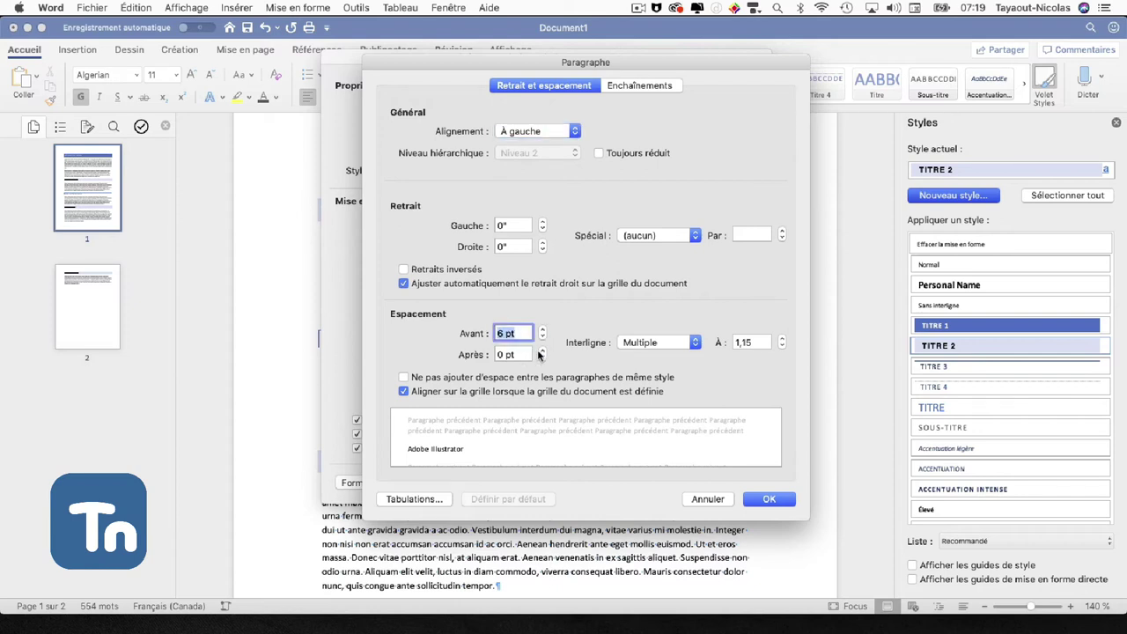
{"action": "left_click", "coordinate": [541, 351]}
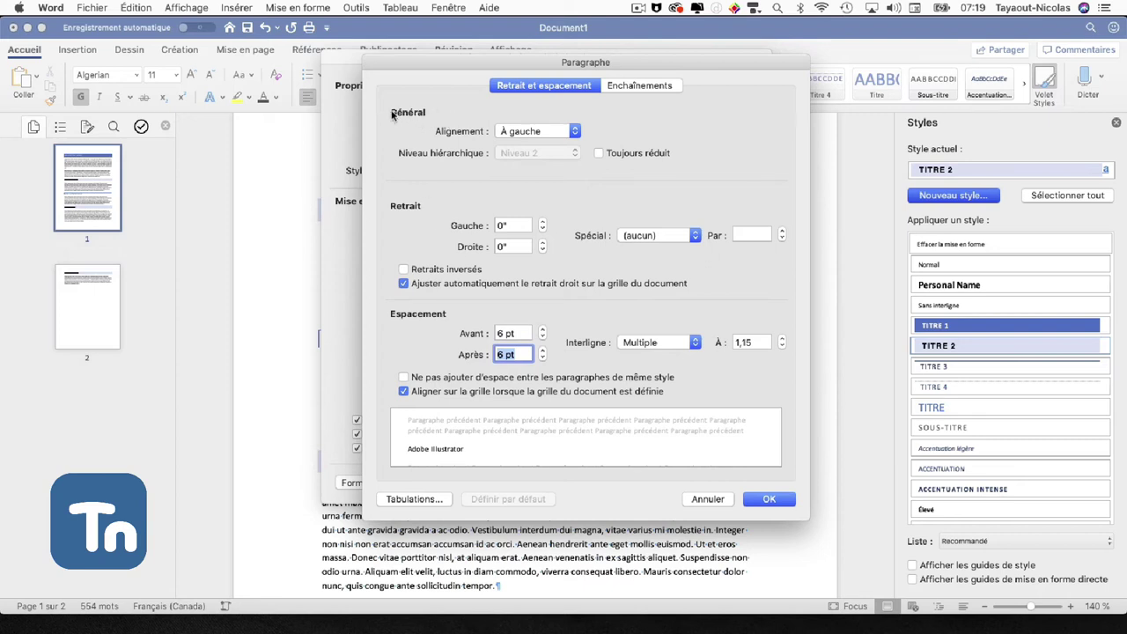
{"action": "left_click", "coordinate": [514, 137]}
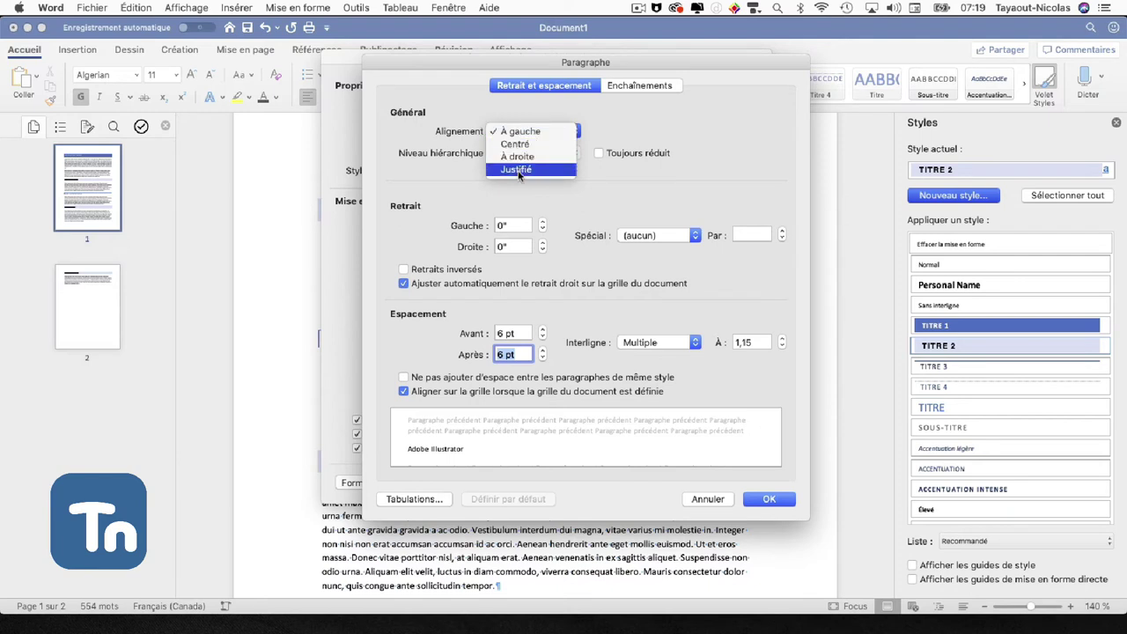
{"action": "left_click", "coordinate": [517, 170]}
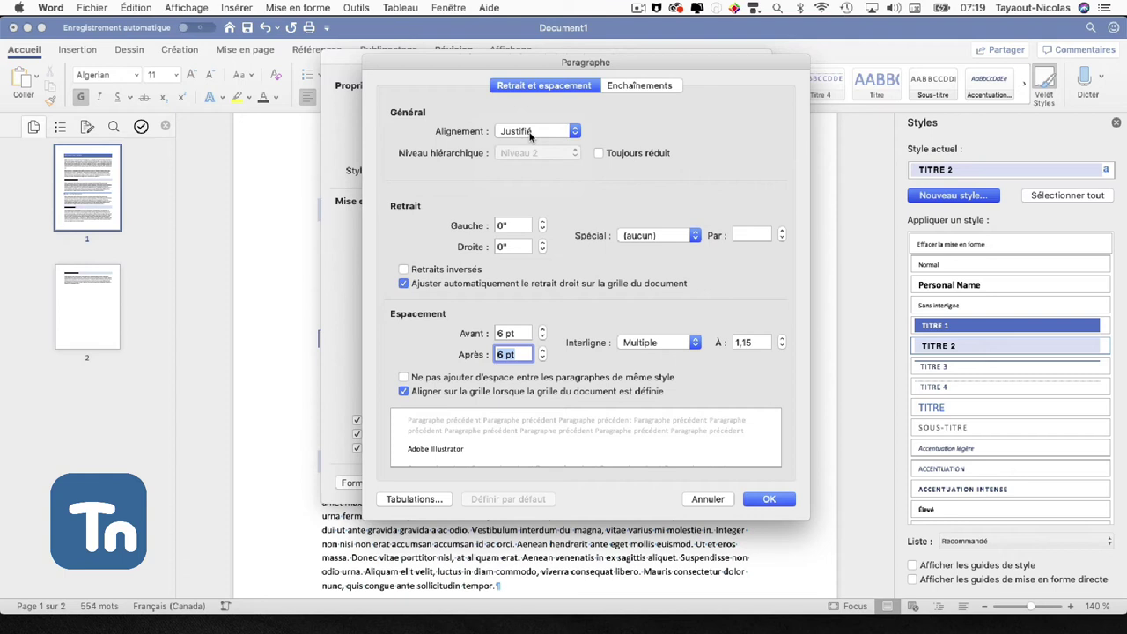
{"action": "left_click", "coordinate": [531, 132]}
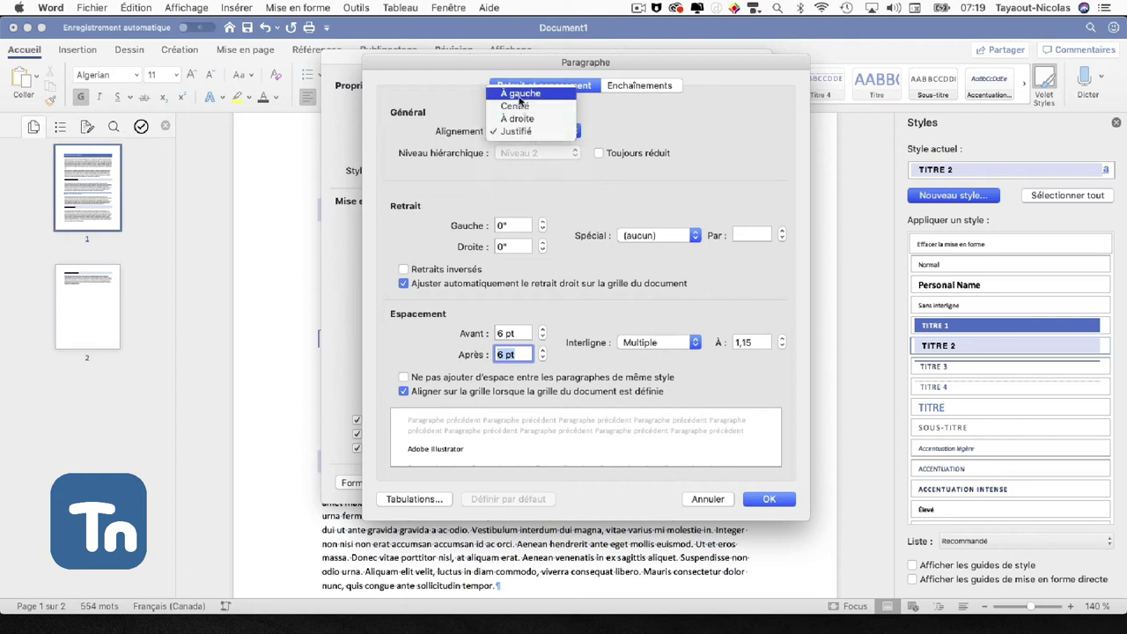
{"action": "left_click", "coordinate": [522, 94]}
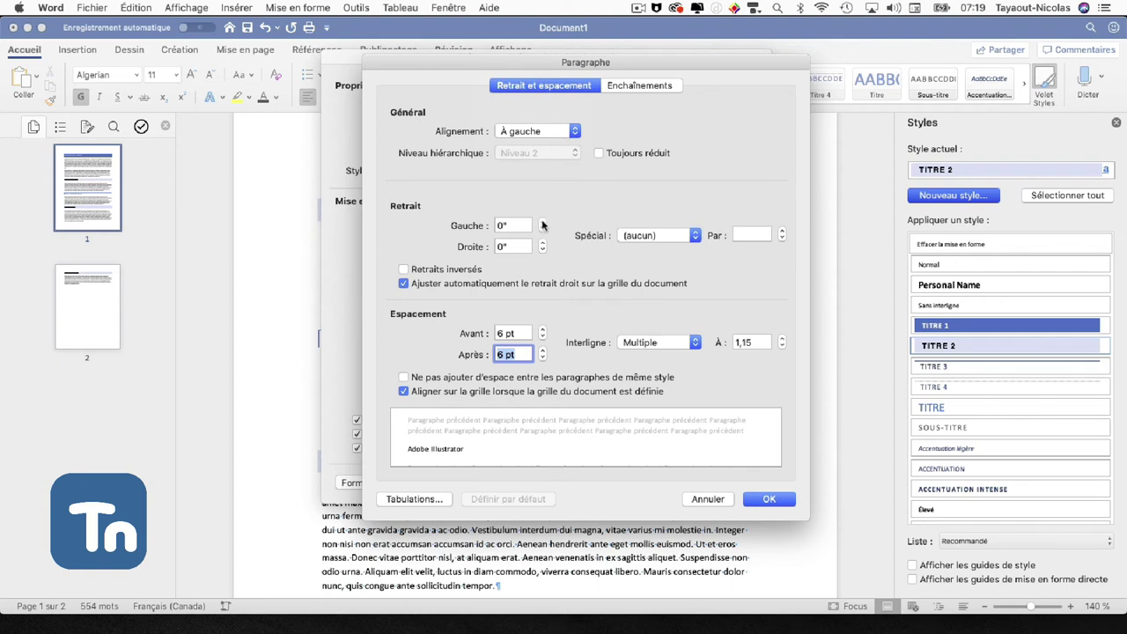
{"action": "left_click", "coordinate": [543, 223]}
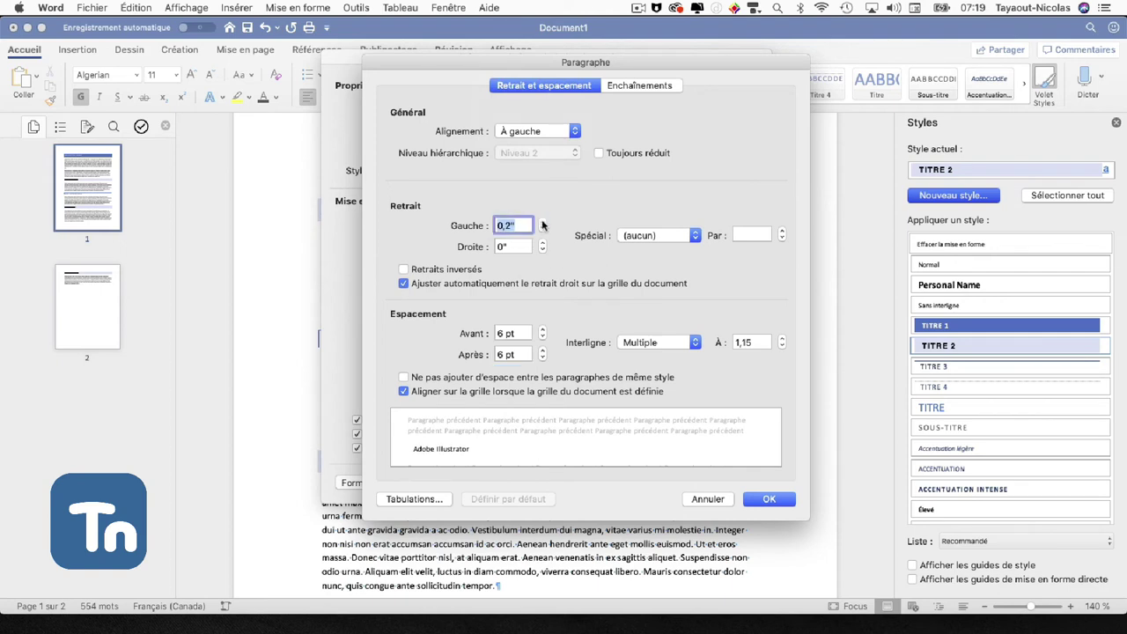
{"action": "left_click", "coordinate": [543, 223]}
{"action": "left_click", "coordinate": [543, 222]}
Step: Check the Tabulations and Bordure/Trame de fond settings, closing both without adding anything
{"action": "left_click", "coordinate": [441, 499]}
{"action": "left_click", "coordinate": [637, 380]}
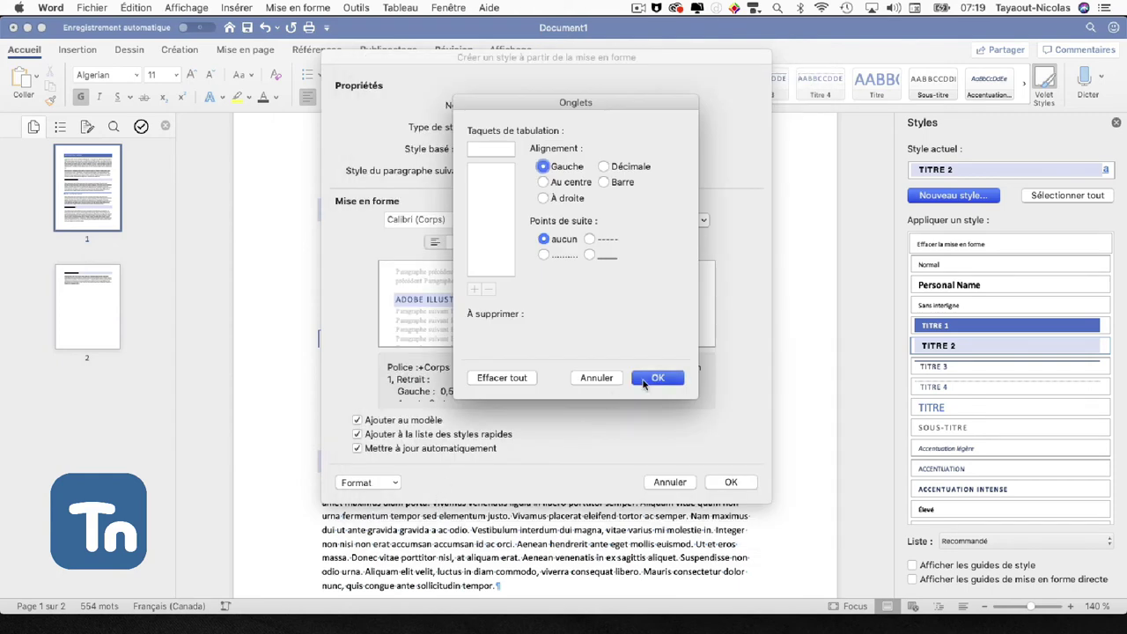
{"action": "left_click", "coordinate": [395, 482]}
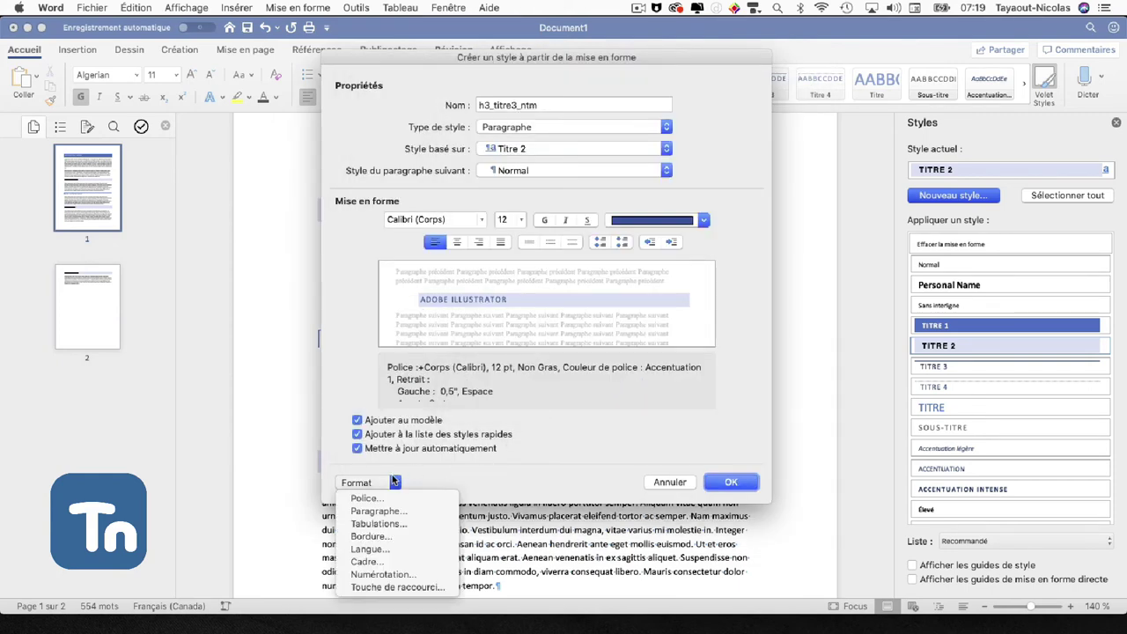
{"action": "left_click", "coordinate": [388, 538]}
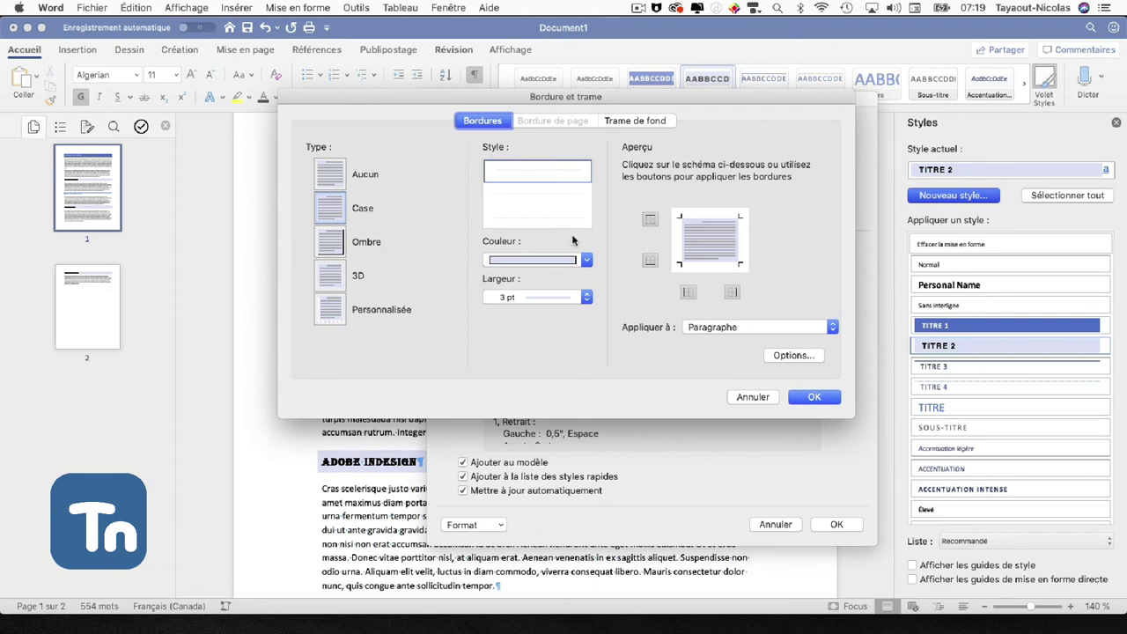
{"action": "left_click", "coordinate": [622, 123]}
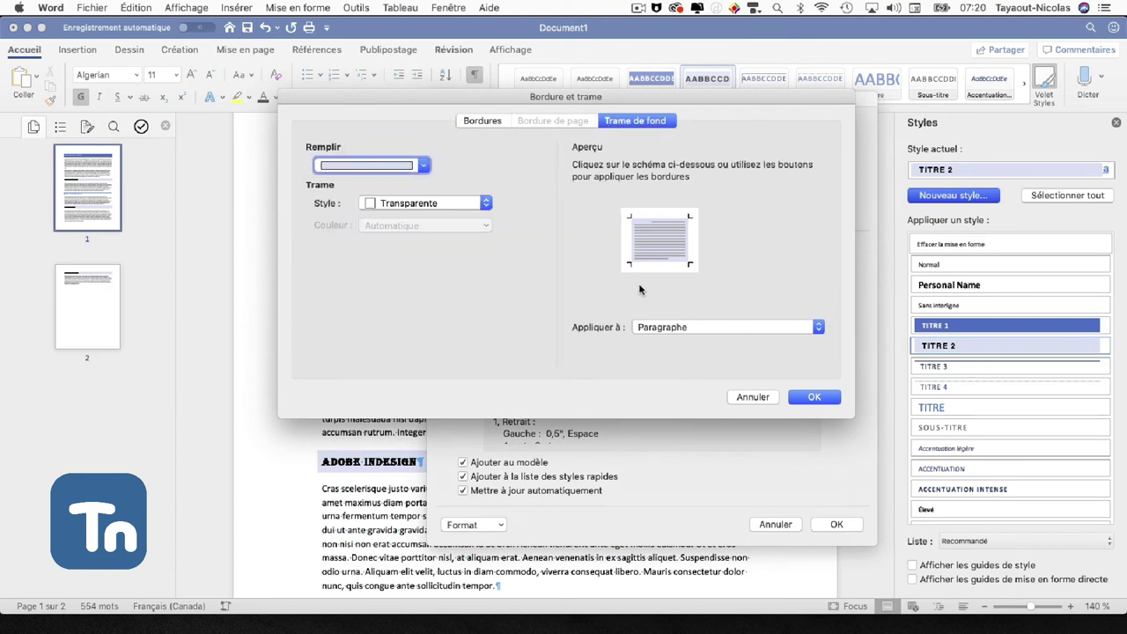
{"action": "left_click", "coordinate": [755, 397]}
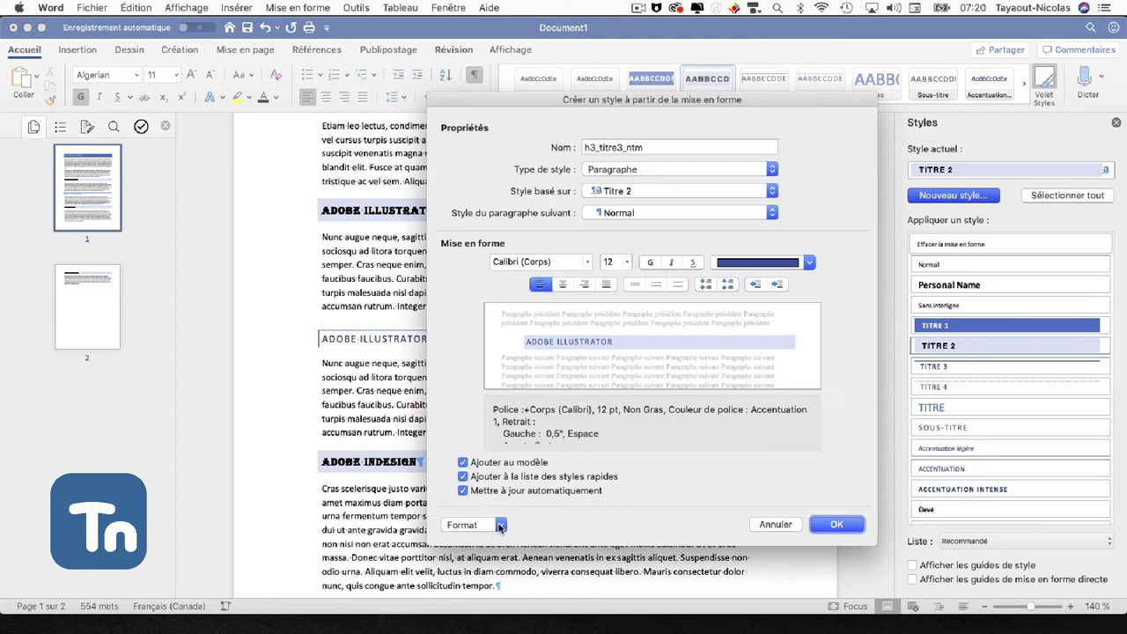
{"action": "left_click", "coordinate": [501, 525]}
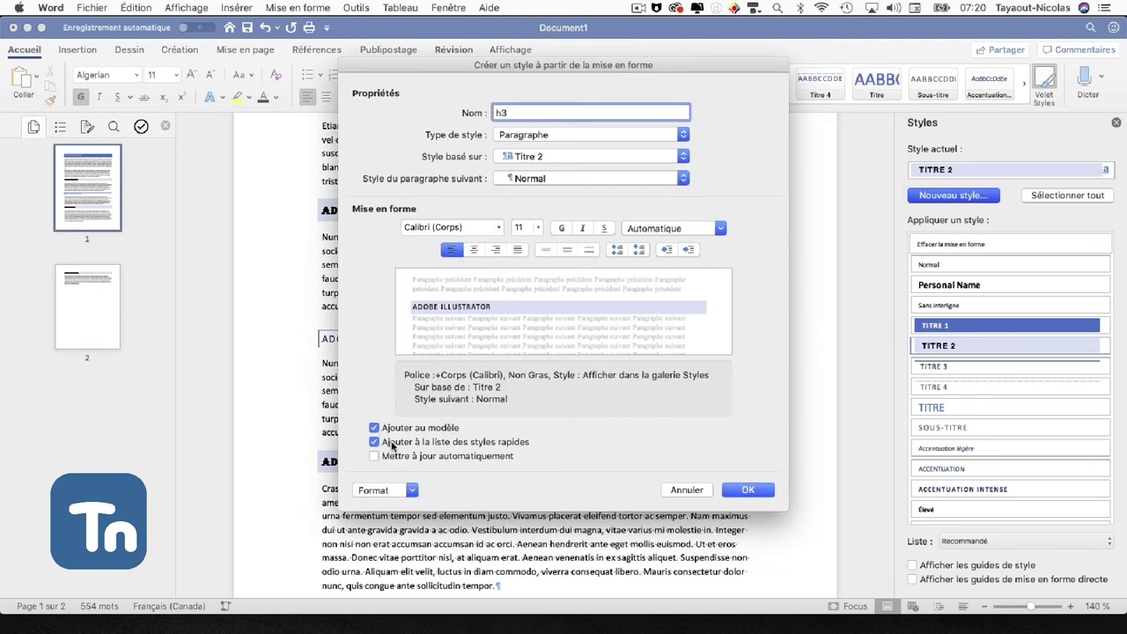
Step: Enable automatic updating, create the h3 style, and browse the next gallery row
{"action": "left_click", "coordinate": [398, 457]}
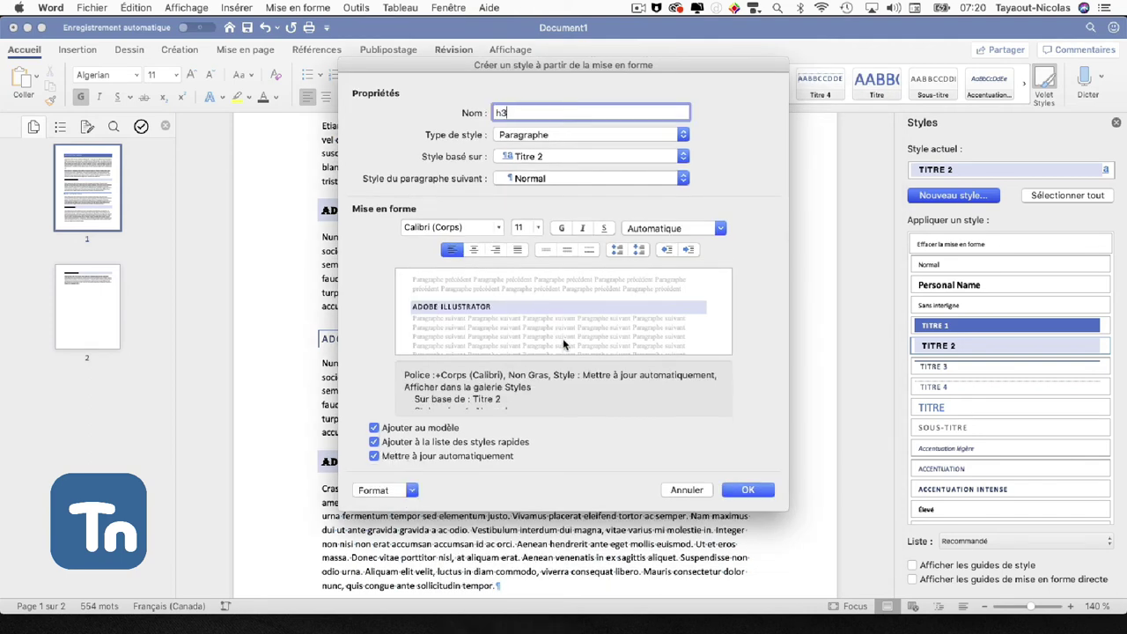
{"action": "left_click", "coordinate": [742, 490]}
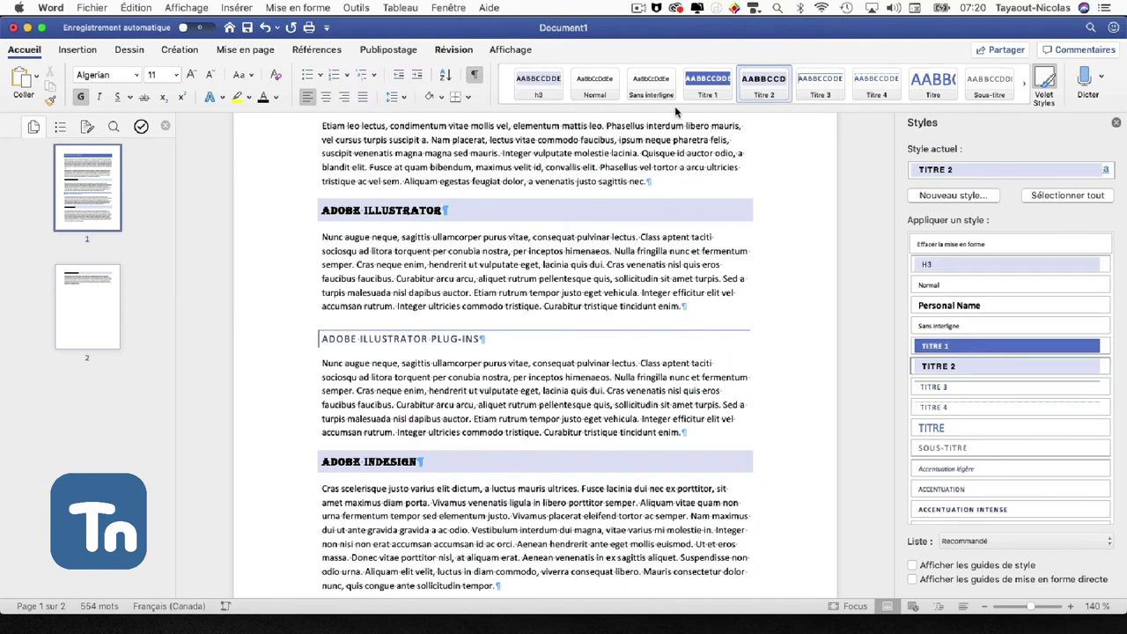
{"action": "left_click", "coordinate": [1025, 87]}
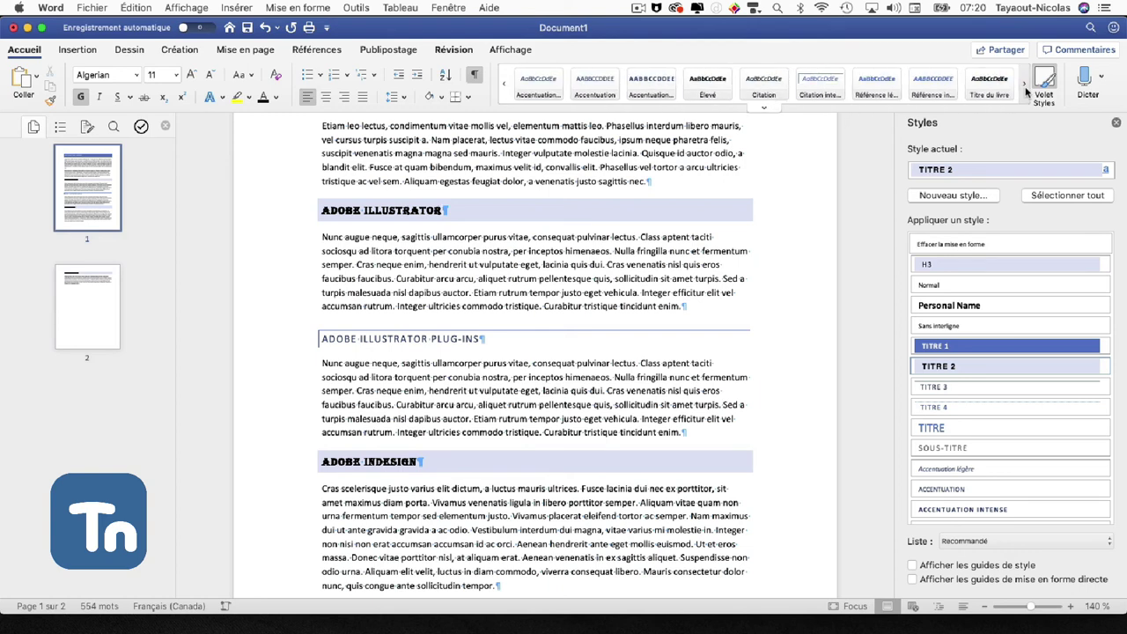
Step: After checking the full gallery and Styles pane, apply Titre 3 to the ADOBE ILLUSTRATOR heading
{"action": "left_click", "coordinate": [763, 107]}
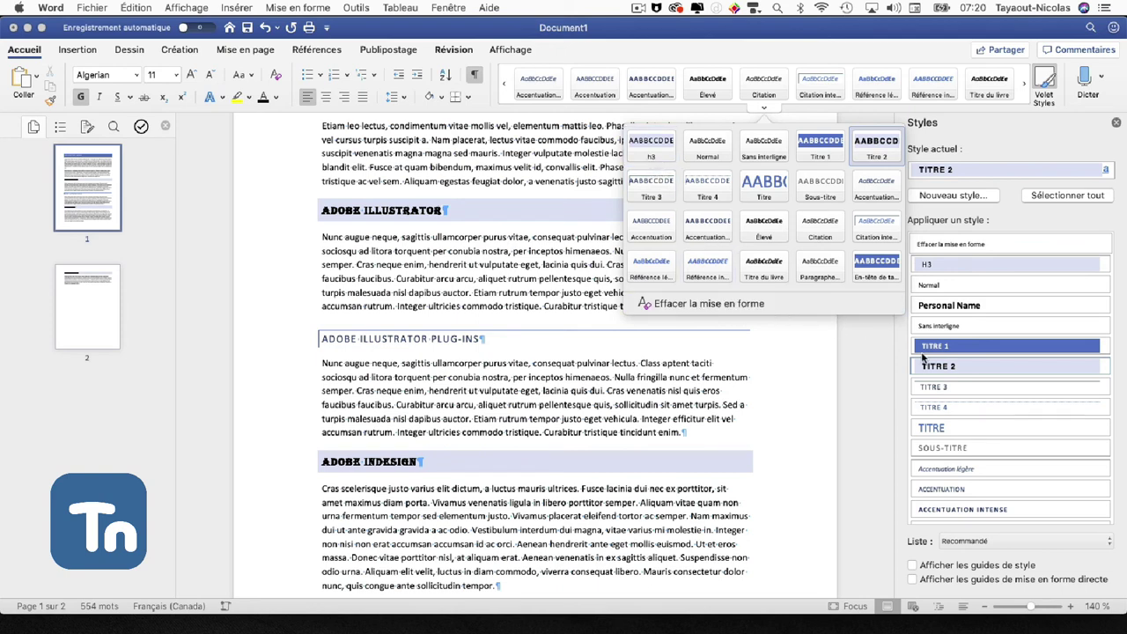
{"action": "left_click", "coordinate": [859, 403]}
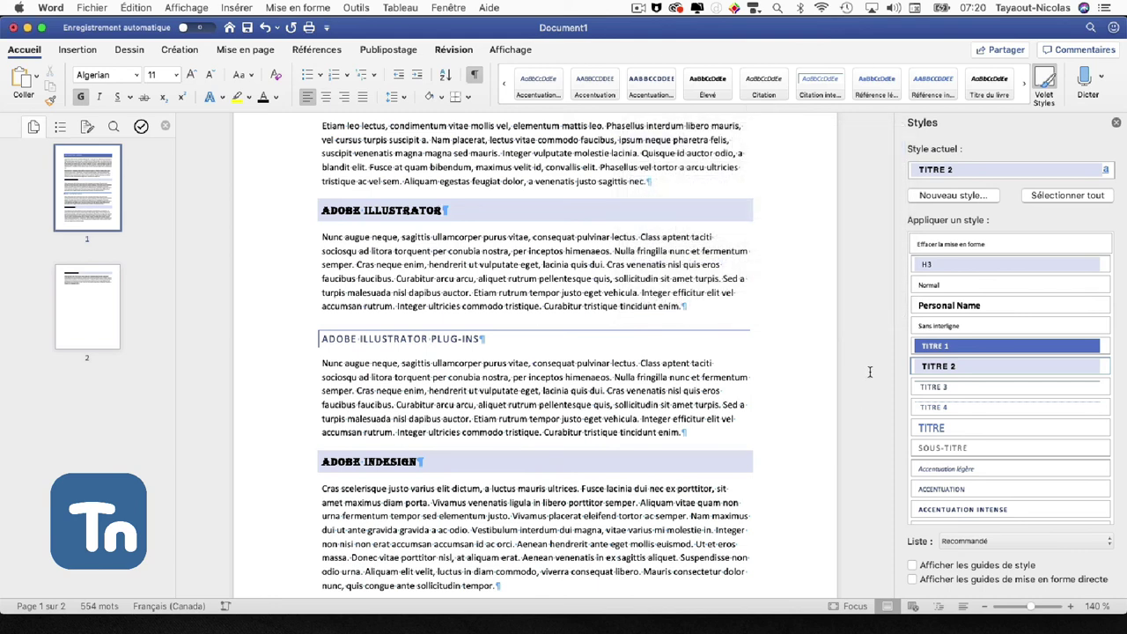
{"action": "scroll", "coordinate": [960, 449], "scroll_direction": "down", "scroll_amount": 5}
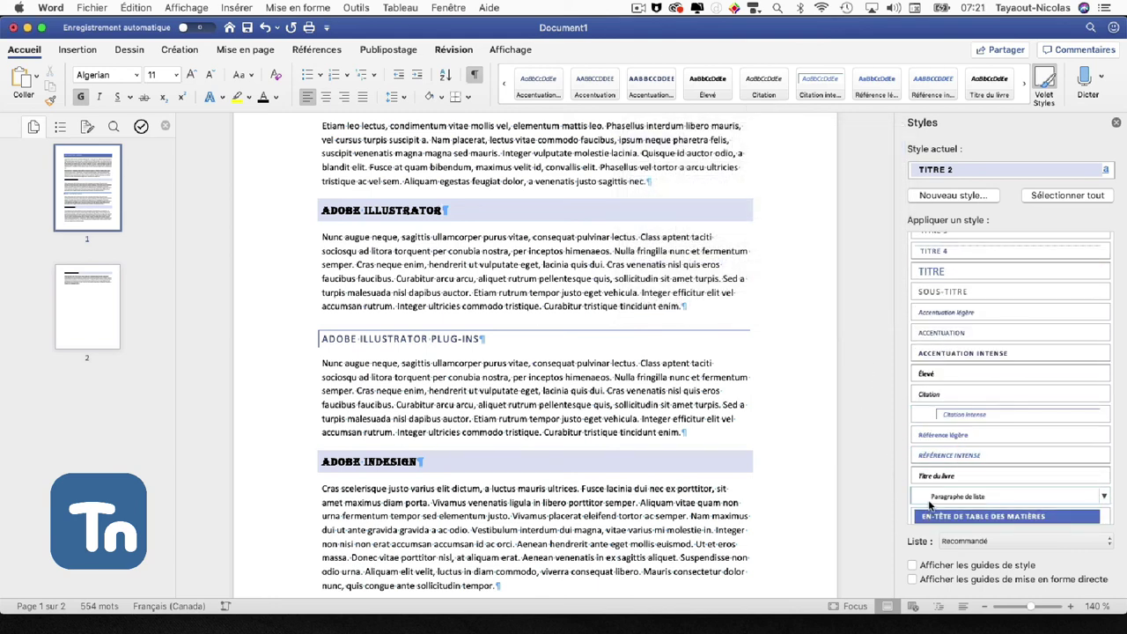
{"action": "scroll", "coordinate": [942, 414], "scroll_direction": "up", "scroll_amount": 5}
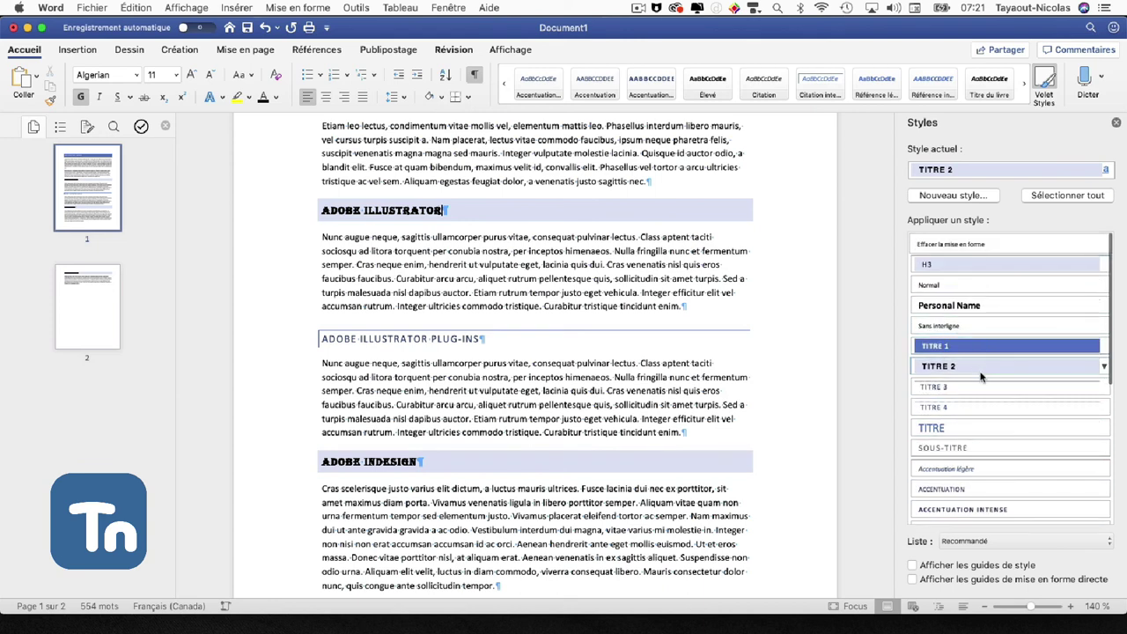
{"action": "left_click", "coordinate": [958, 392]}
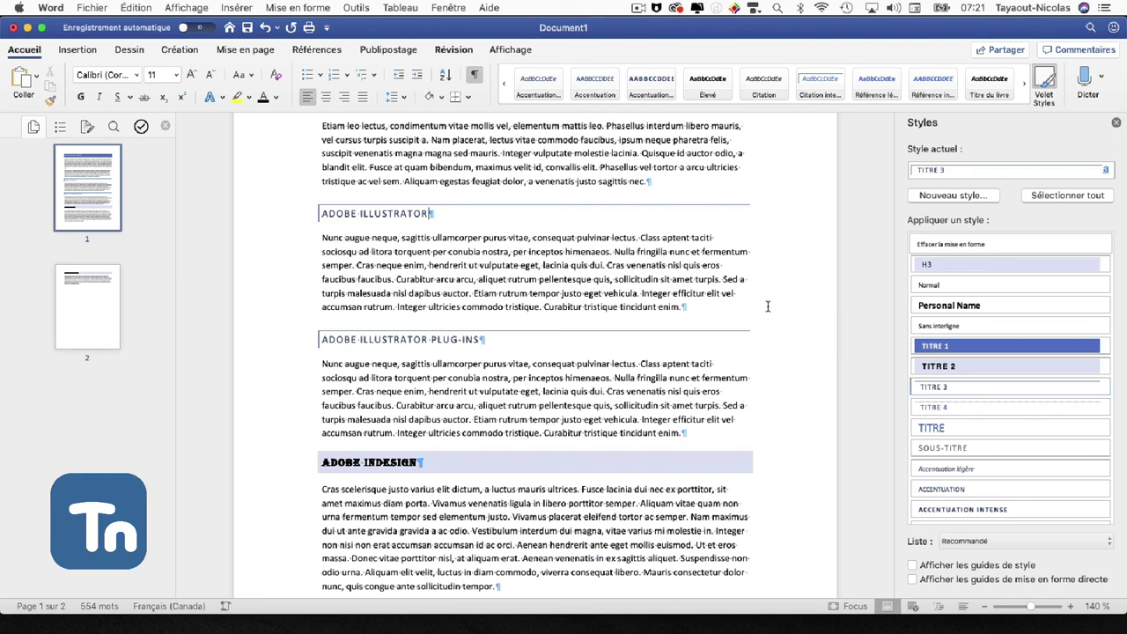
{"action": "left_click", "coordinate": [1104, 265]}
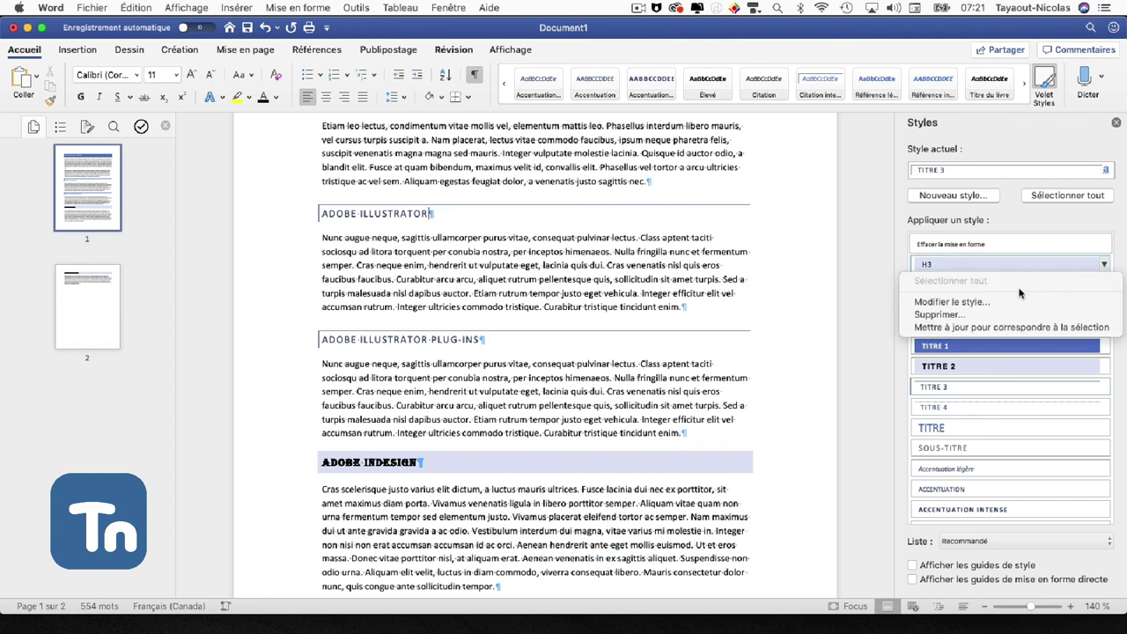
{"action": "left_click", "coordinate": [979, 302]}
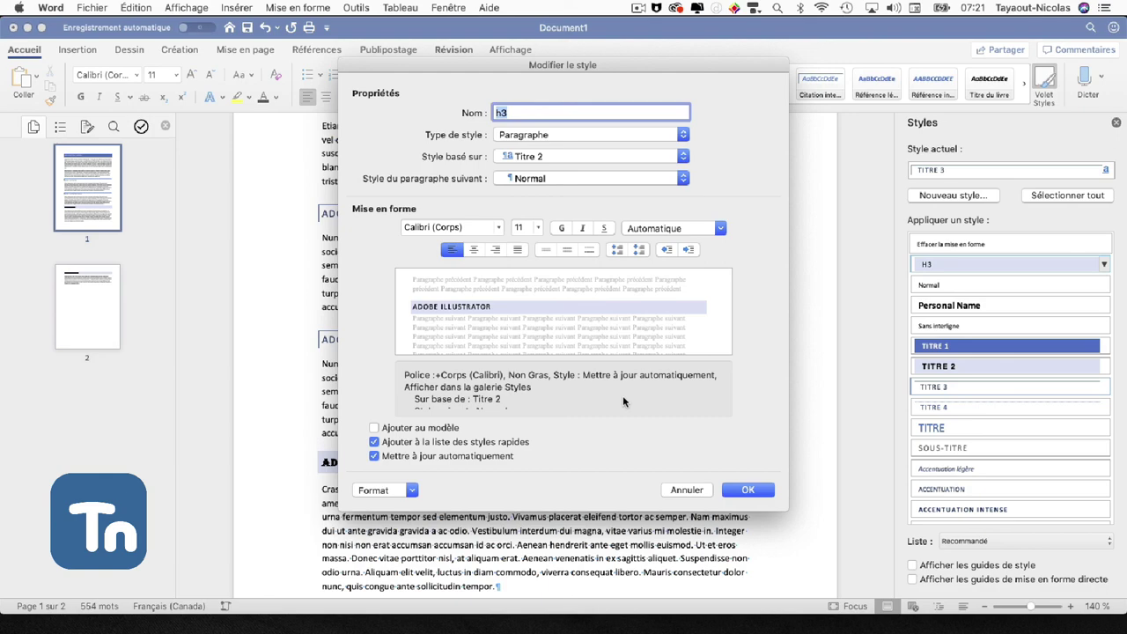
{"action": "left_click", "coordinate": [686, 490]}
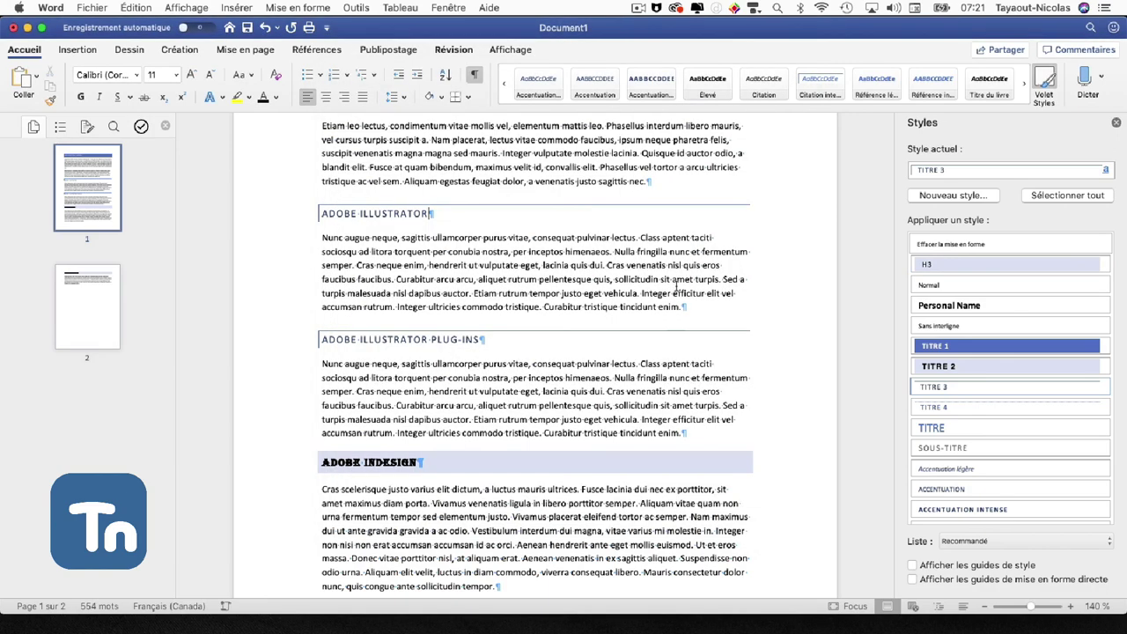
{"action": "left_click", "coordinate": [642, 9]}
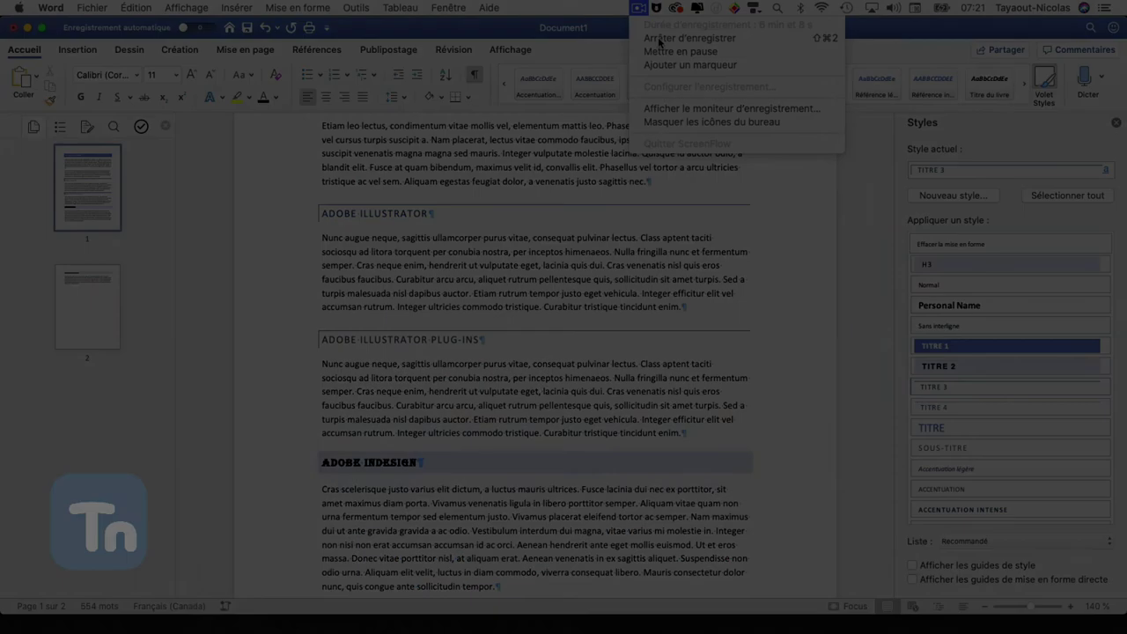